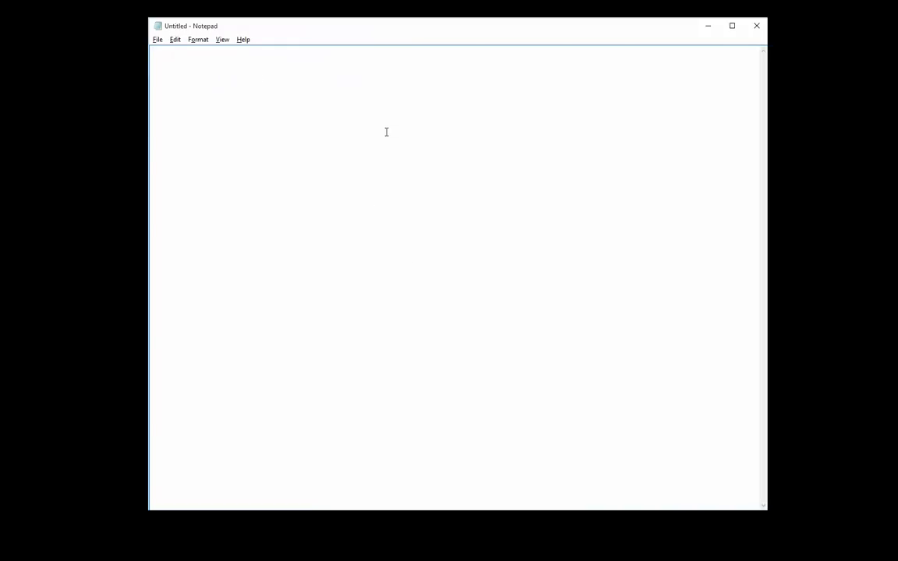
Step: Minimize Notepad, then view and close the Notepad++, Atom and TextEdit search tabs in Chrome
click(708, 26)
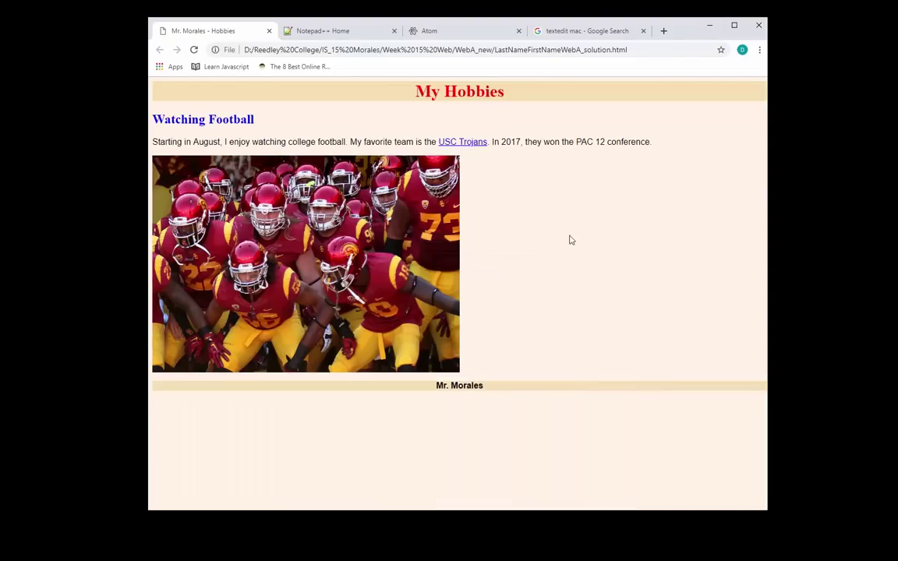
click(321, 31)
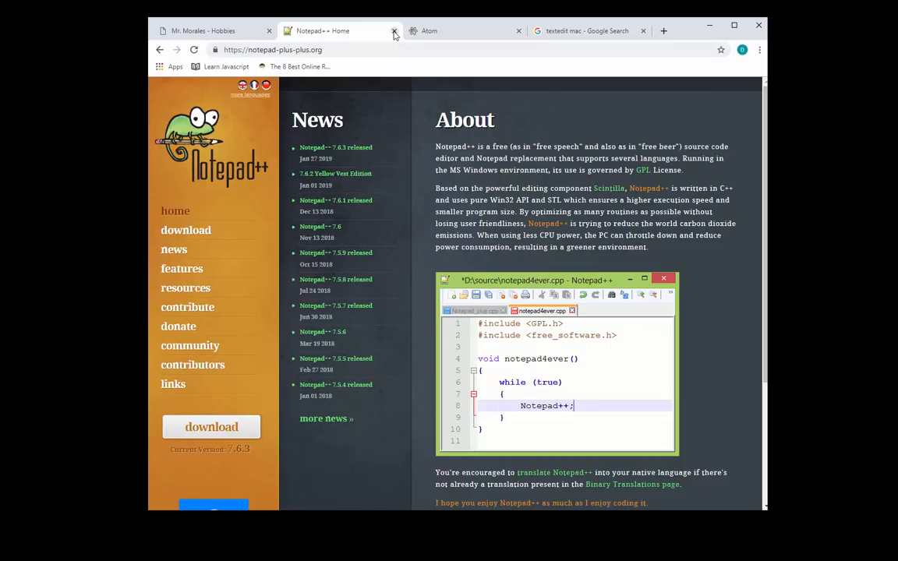
click(429, 30)
click(347, 31)
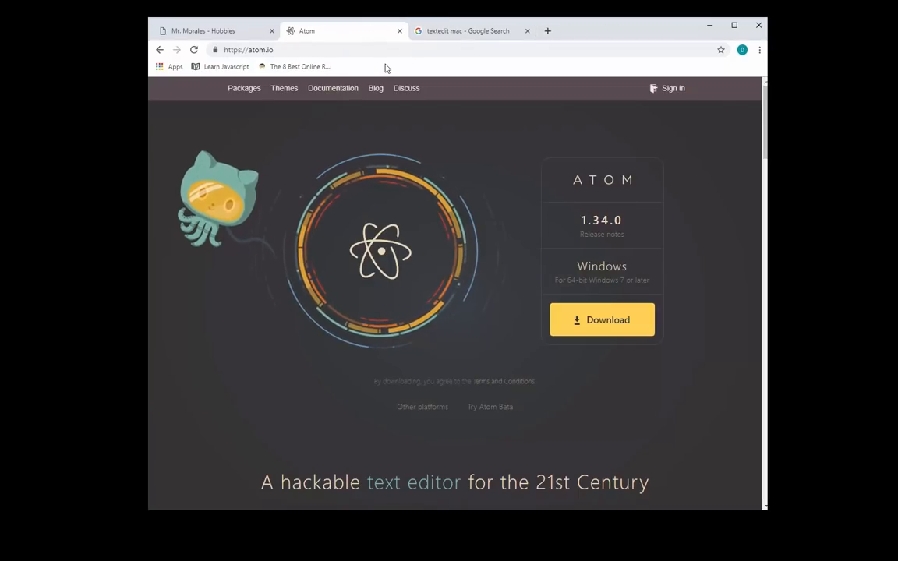
click(460, 30)
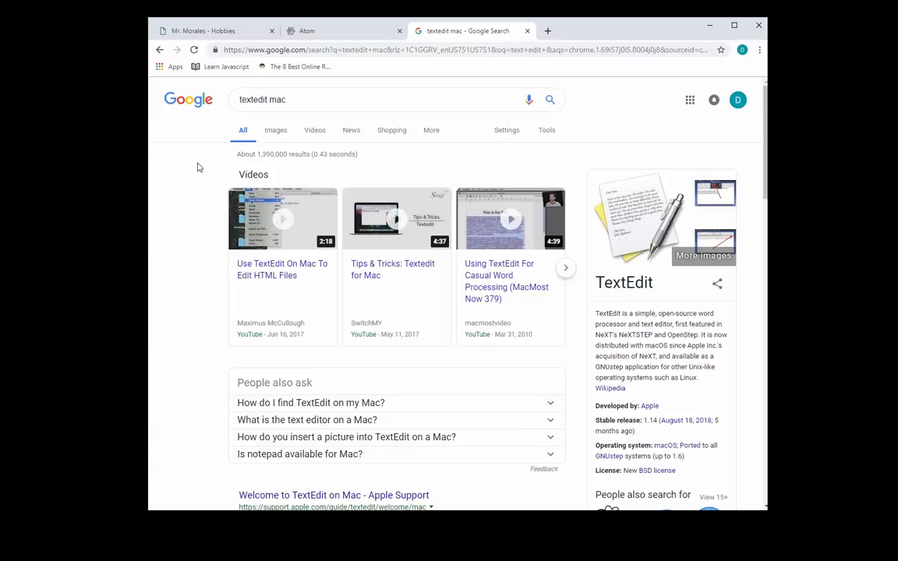
click(527, 31)
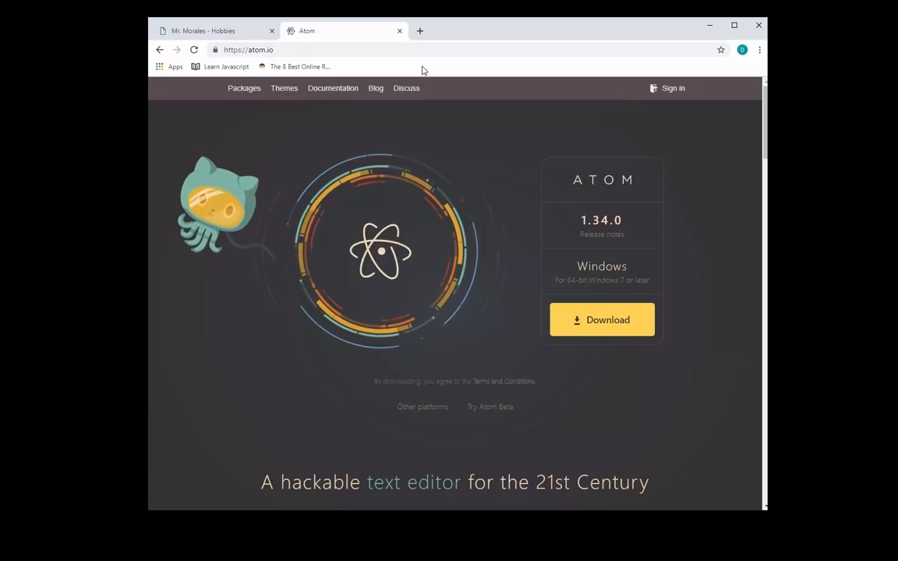
click(400, 31)
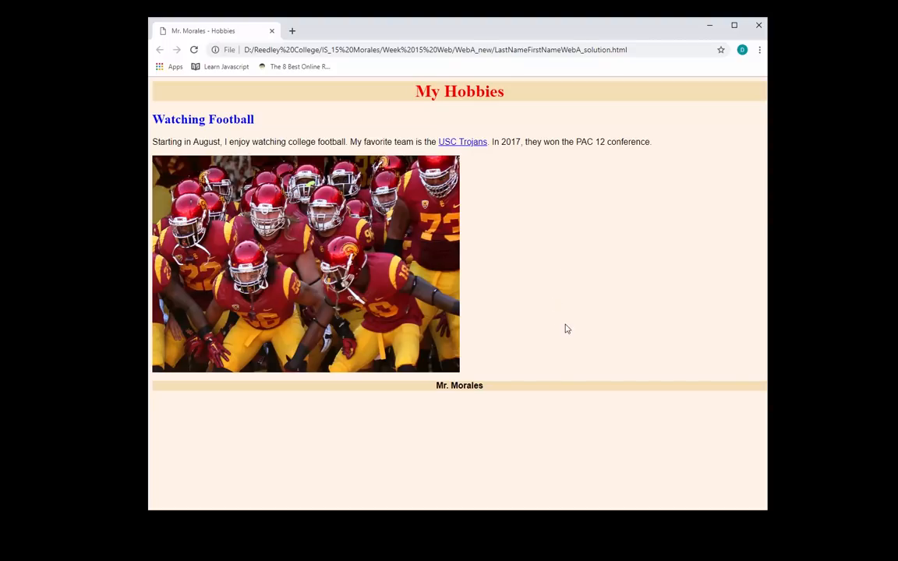
Step: Write the opening <html> tag with blank lines below it in the empty Notepad++ document
key(alt+Tab)
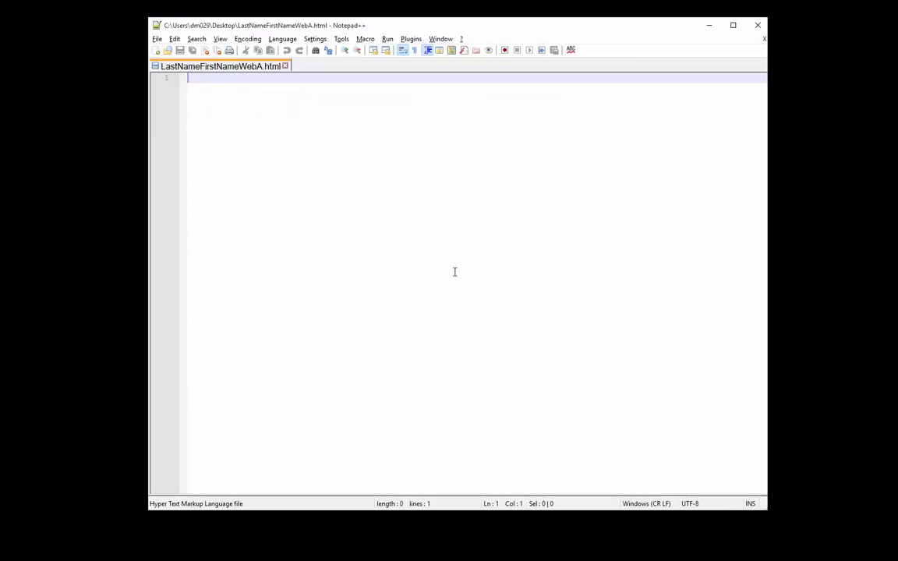
text(<)
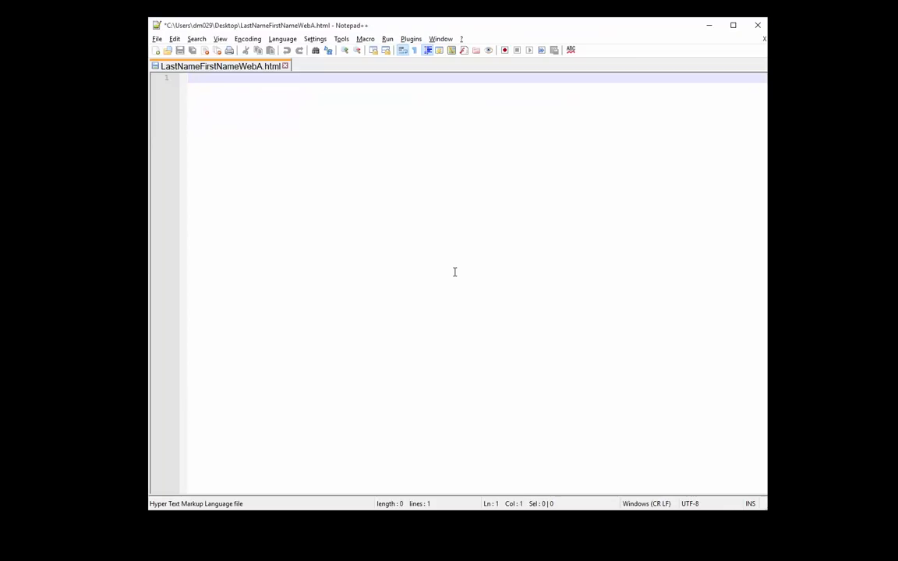
text(html)
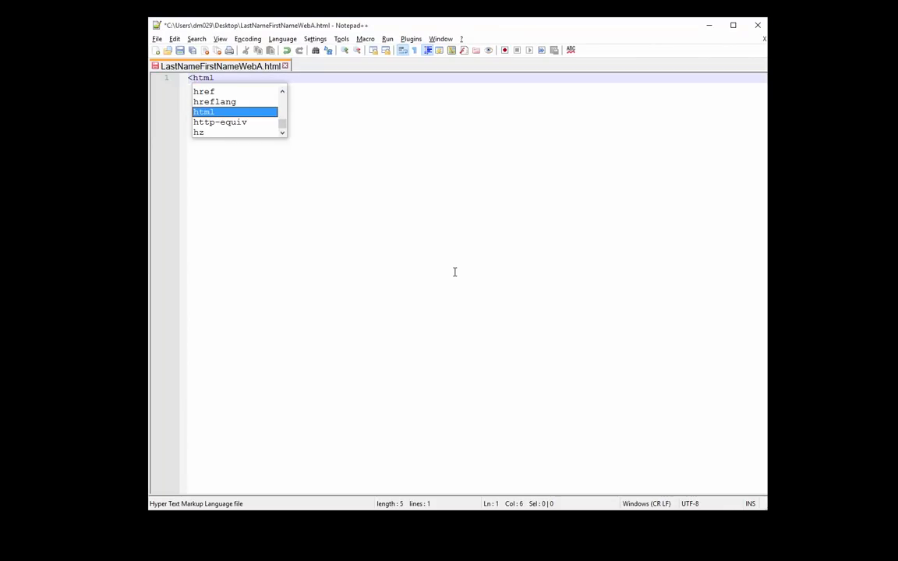
text(>)
key(Return)
key(Return)
key(Tab)
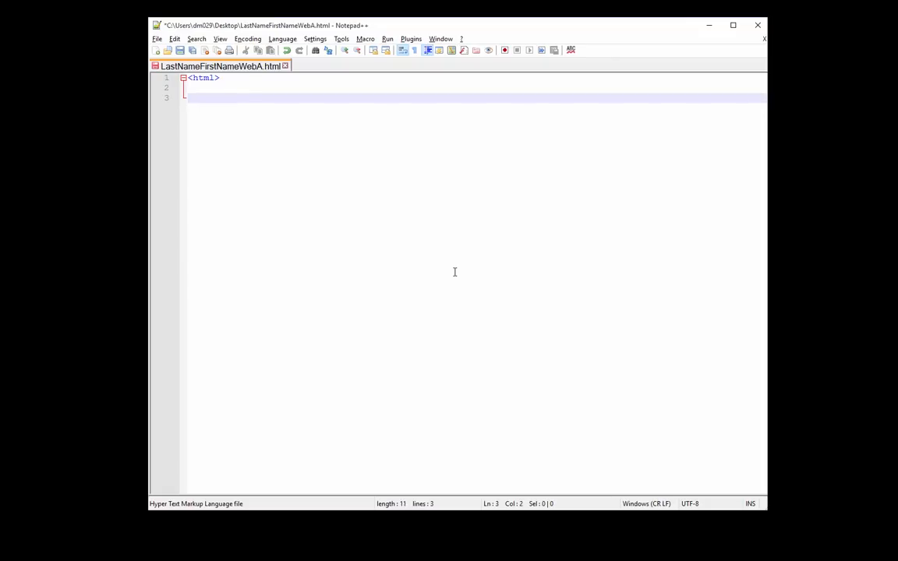
text(html>)
Step: Turn the second html tag on line 3 into the closing </html> tag
click(192, 79)
drag(192, 79, 187, 79)
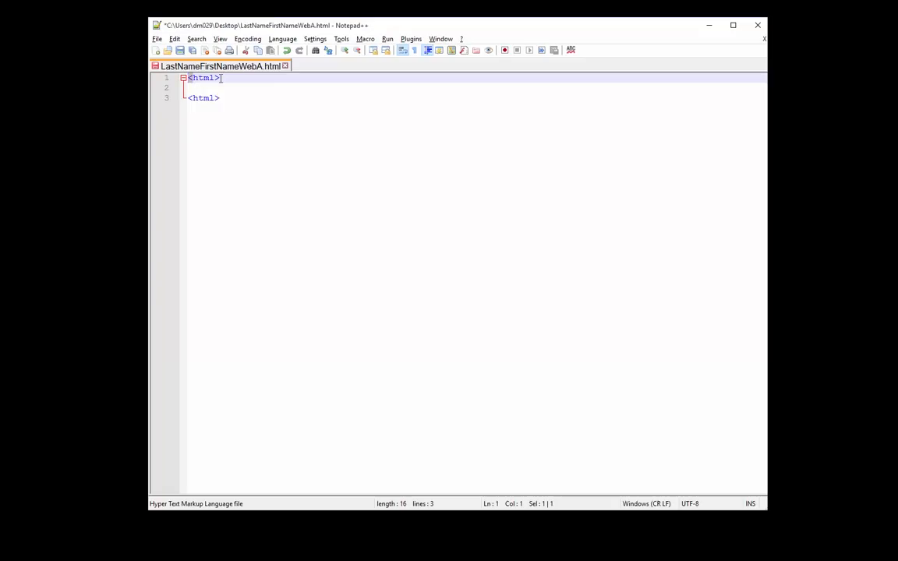
click(217, 79)
drag(220, 78, 188, 78)
click(192, 98)
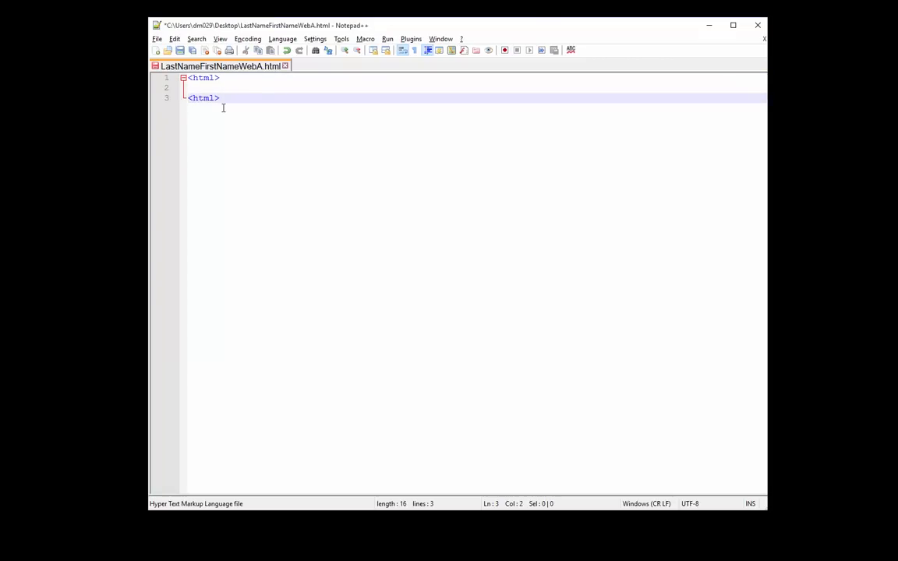
drag(220, 79, 188, 79)
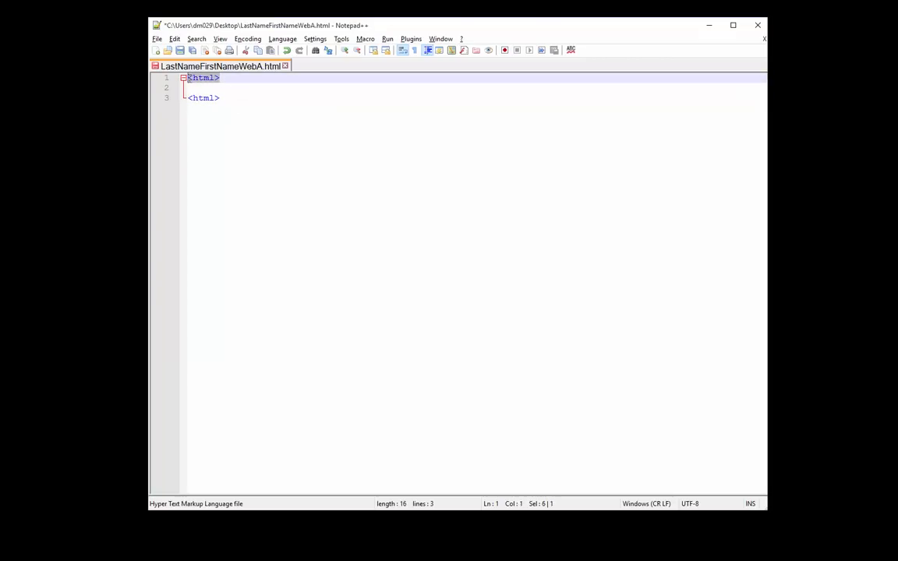
click(192, 98)
text(/)
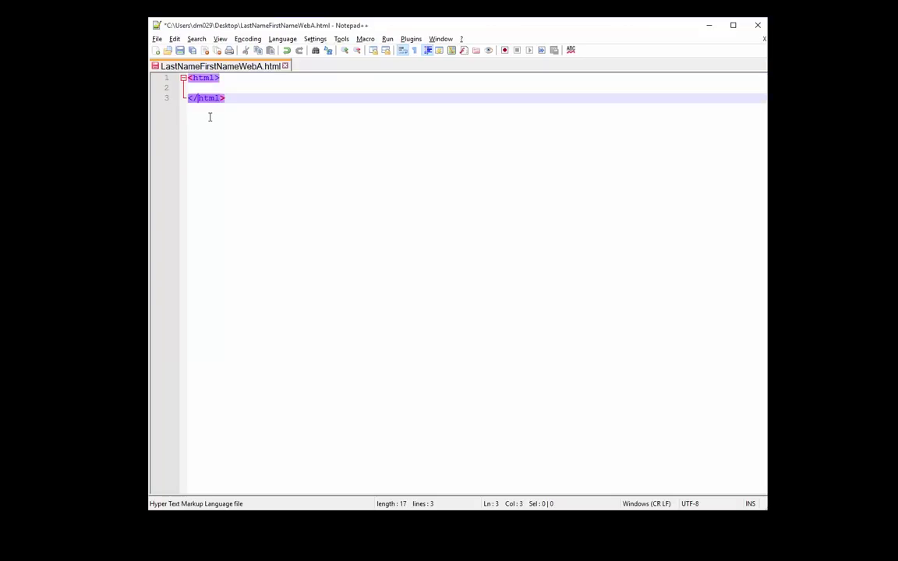
key(End)
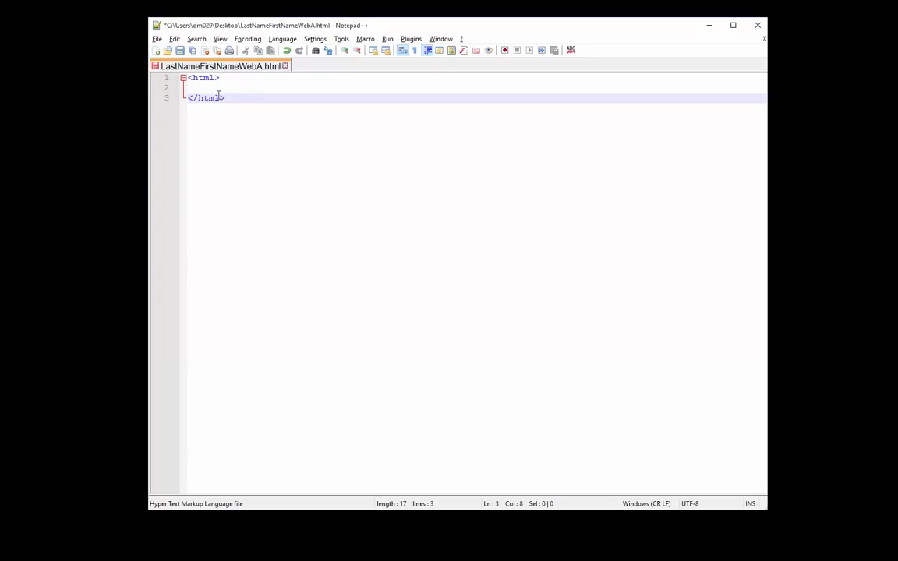
Step: Add the 'Mr. Morales - Hobbies' title line below the opening html tag
click(222, 79)
key(Return)
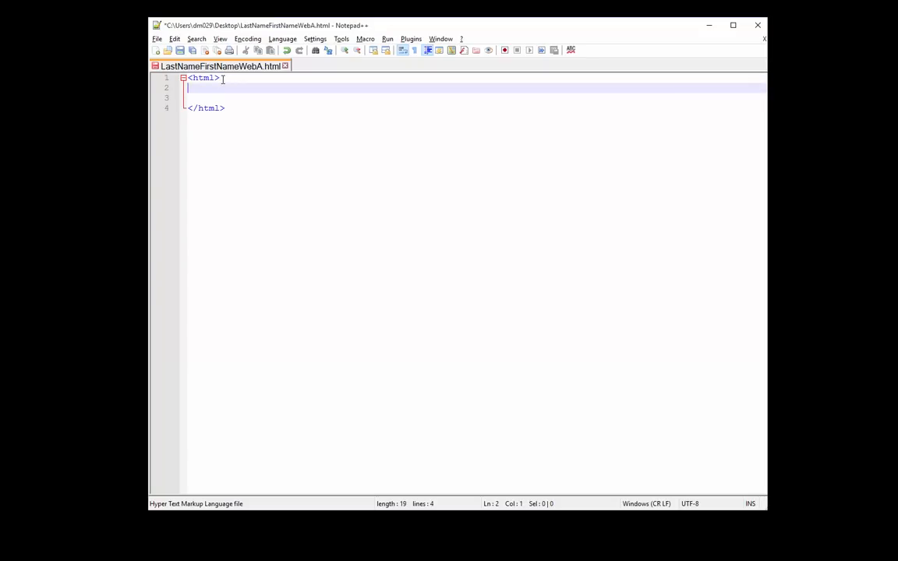
text(<title)
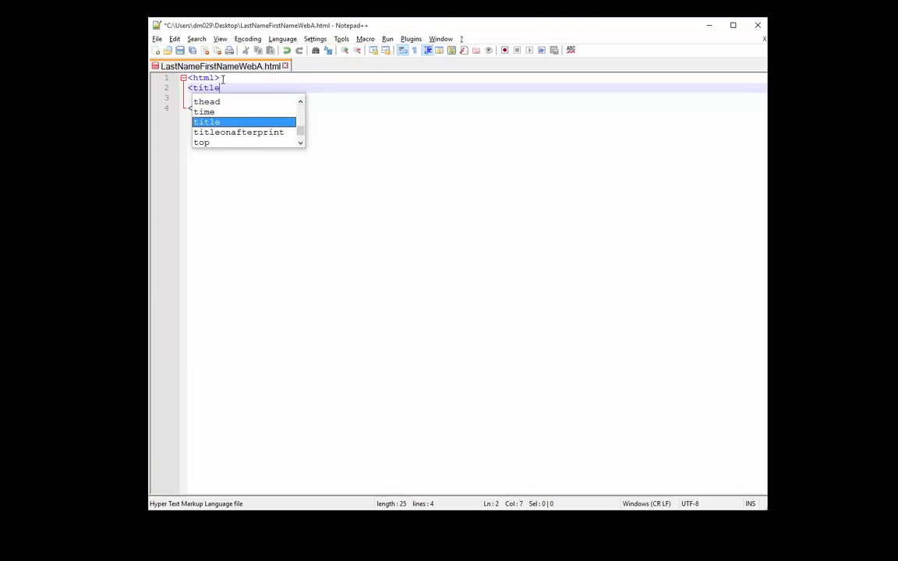
text(>)
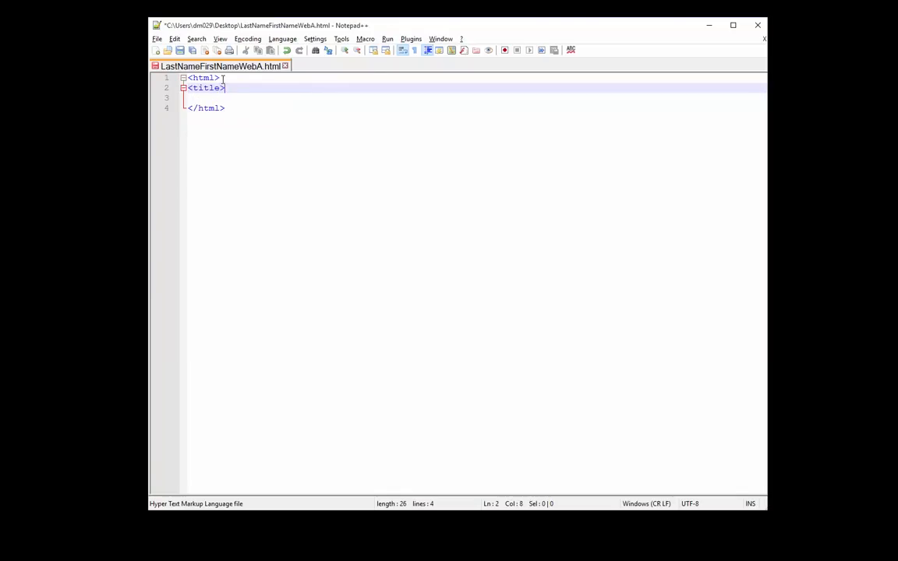
text(Mr. M)
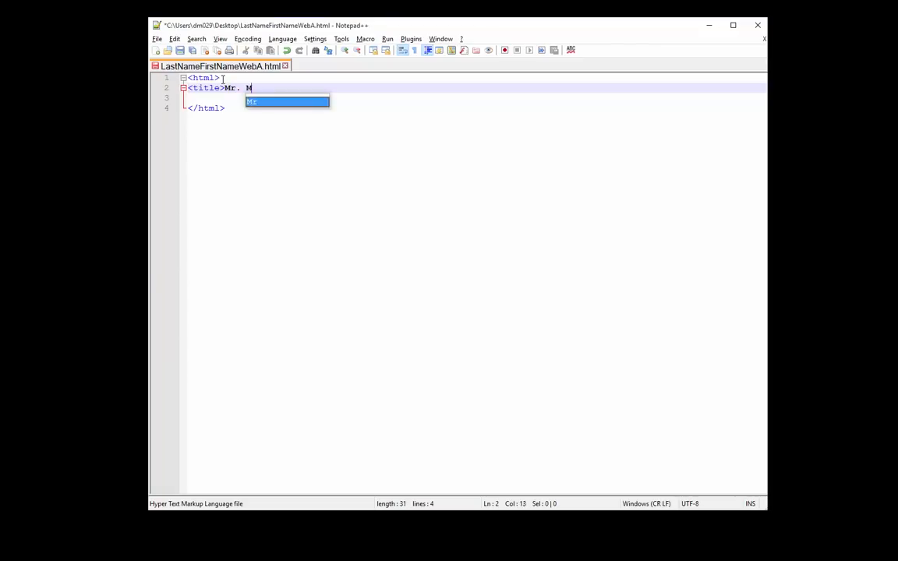
text(orales - )
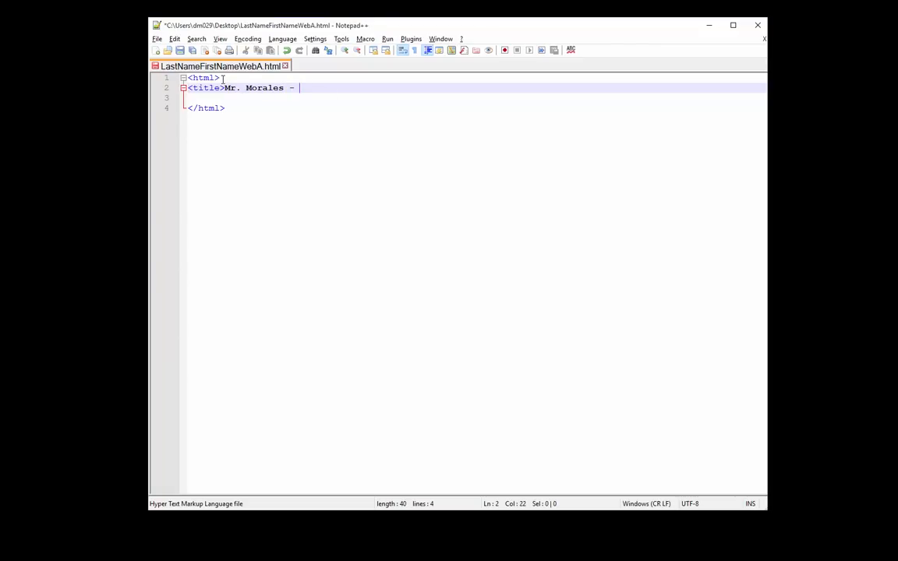
text(Hobbies)
text(</)
text(title)
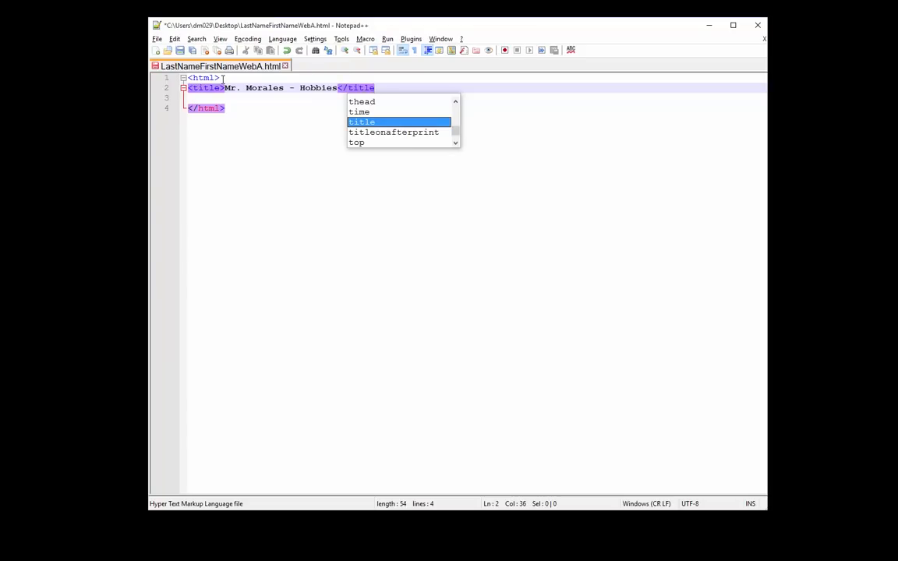
text(>)
key(Return)
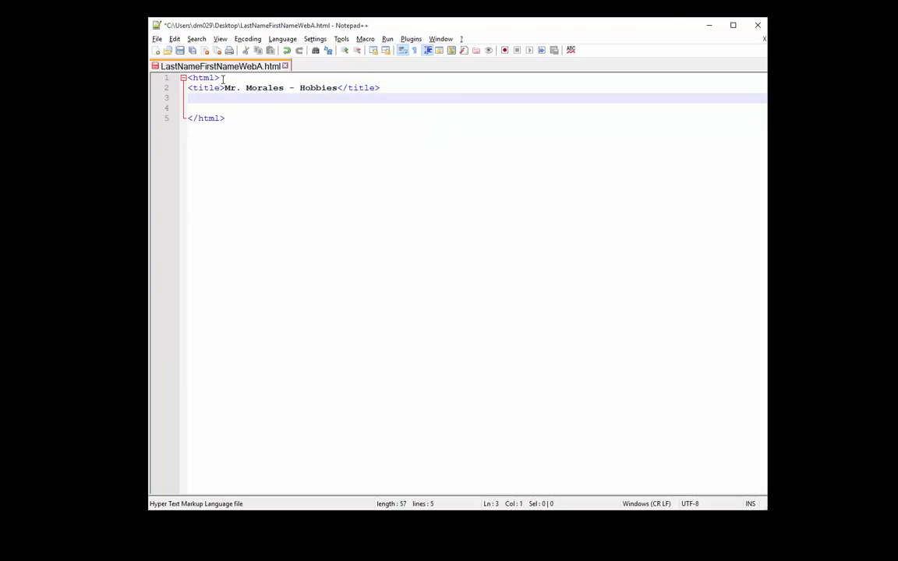
text(<h)
Step: Write opening and closing head tags with blank lines between them
key(BackSpace)
key(BackSpace)
text(<)
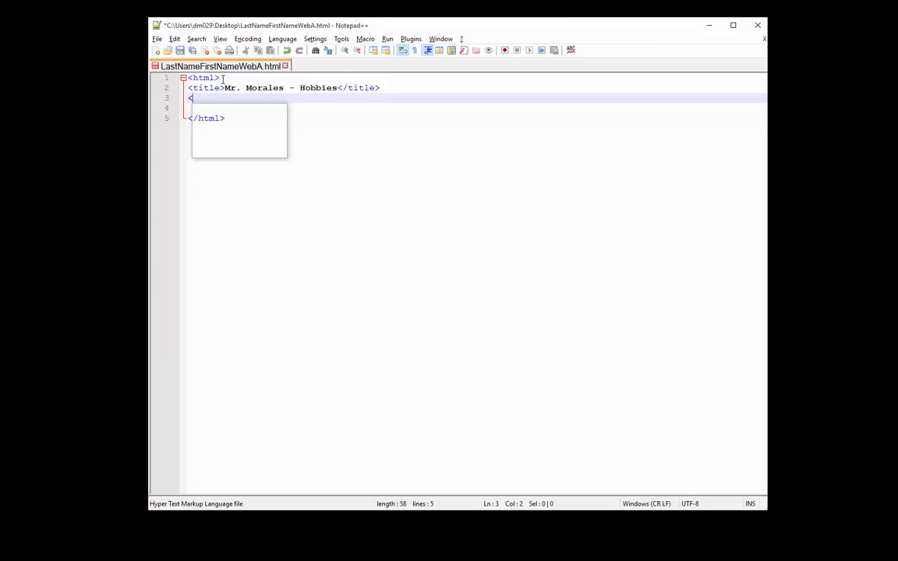
text(head>)
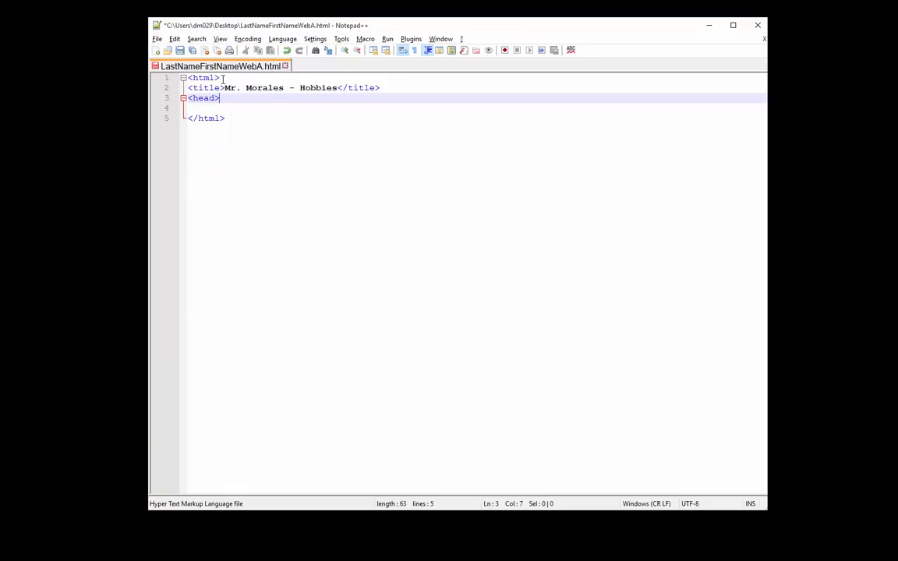
key(Return)
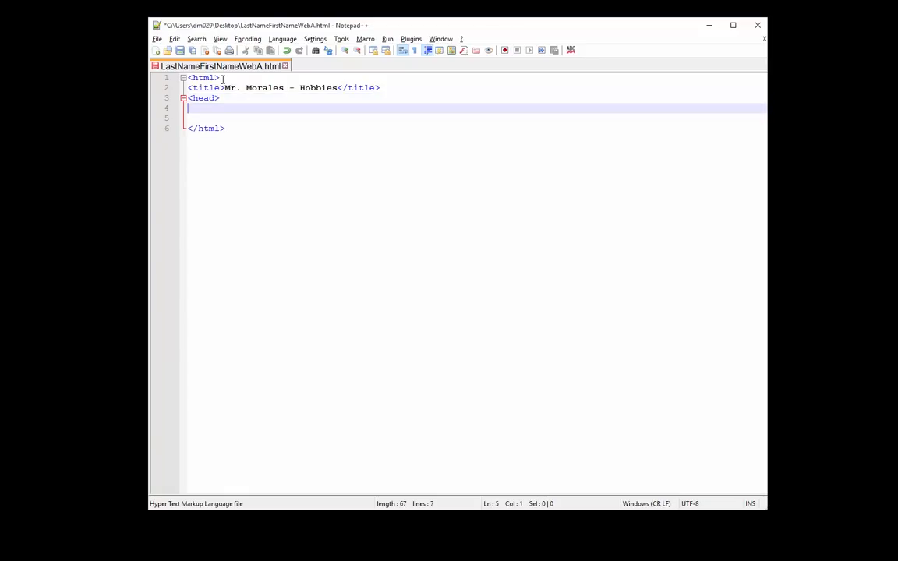
key(Return)
text(</)
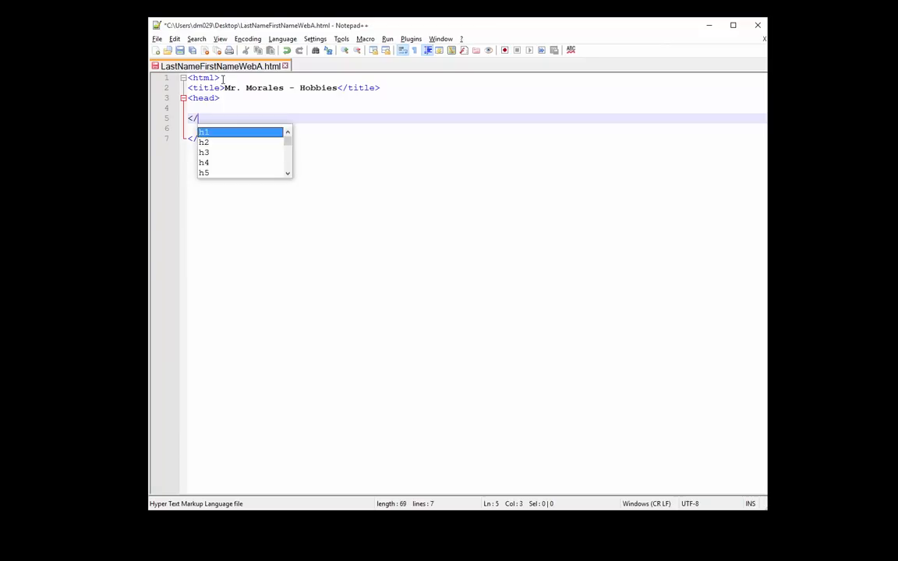
text(head>)
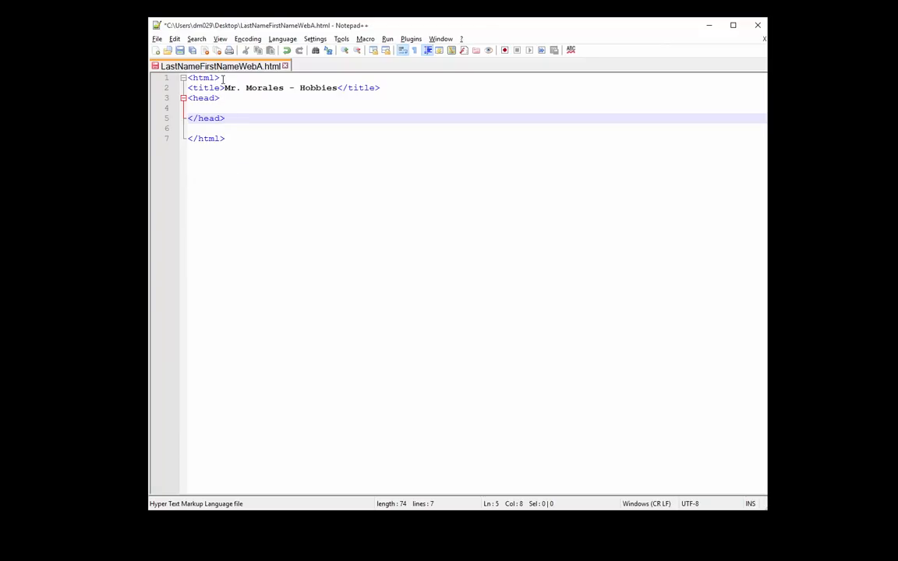
key(Return)
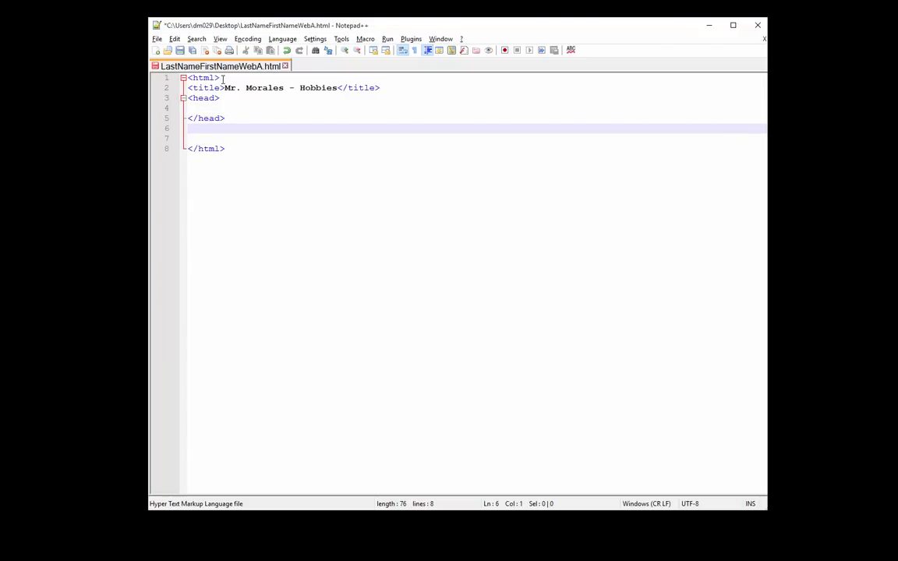
text(<)
text(body>)
Step: Write an empty <body> section with opening and closing tags after the head
key(Return)
key(Return)
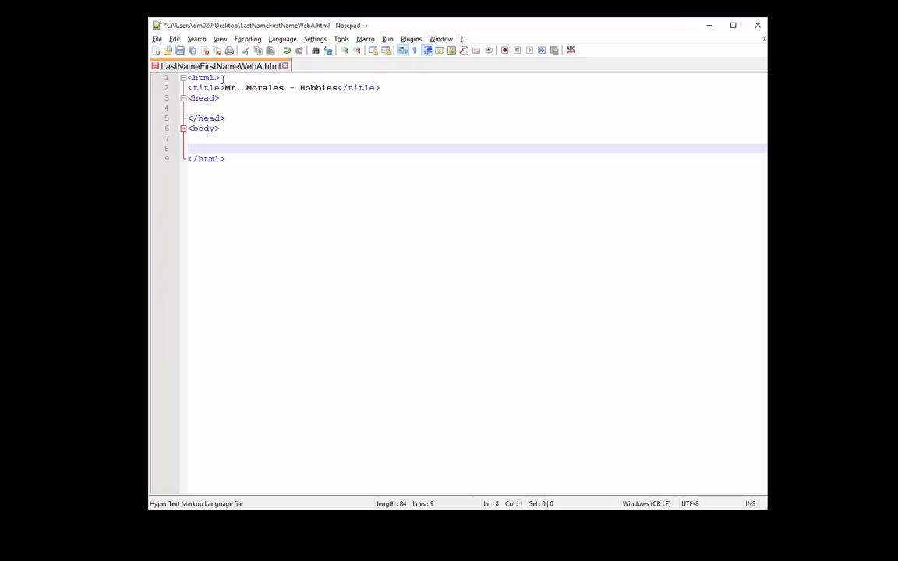
text(</bo)
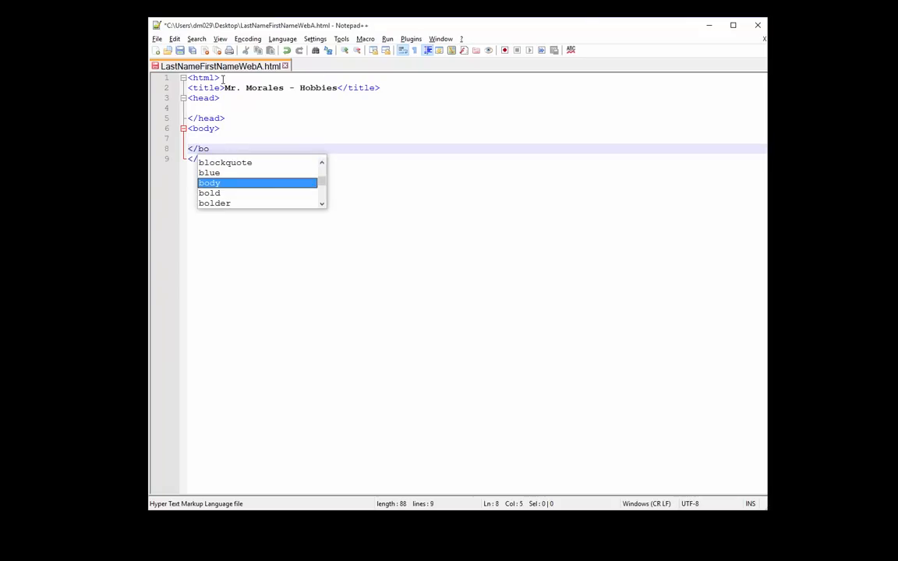
text(dy>)
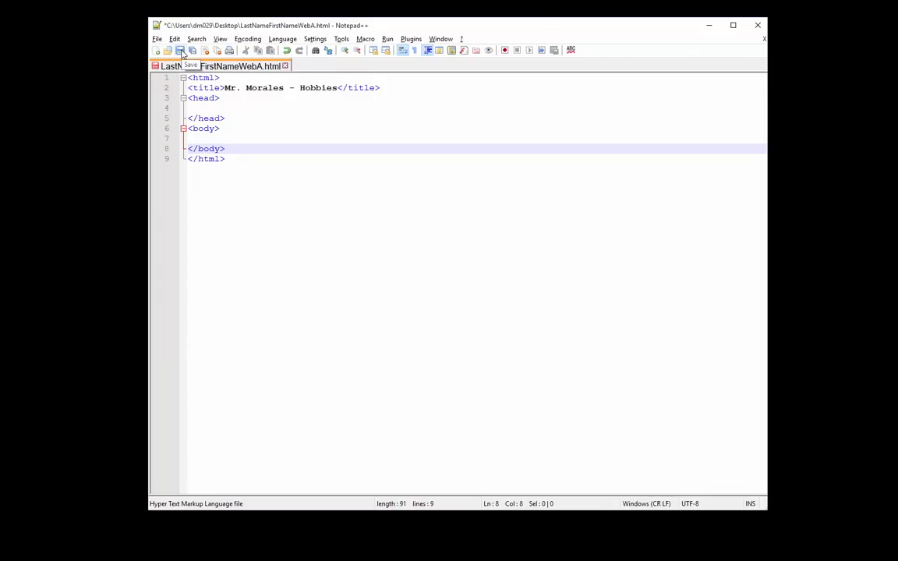
Step: Save LastNameFirstNameWebA.html with the new head and body skeleton
click(180, 50)
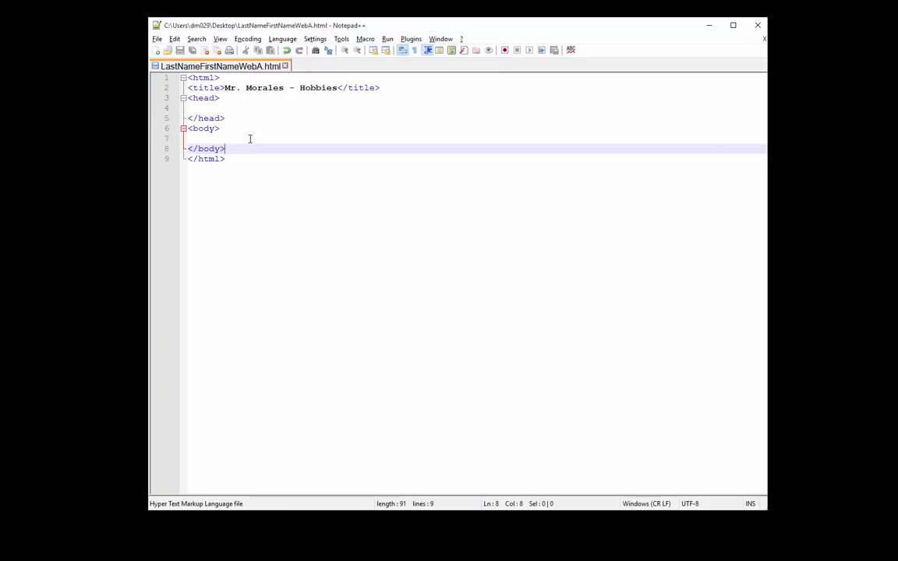
Step: Add an empty header section with opening and closing tags inside the body
click(224, 128)
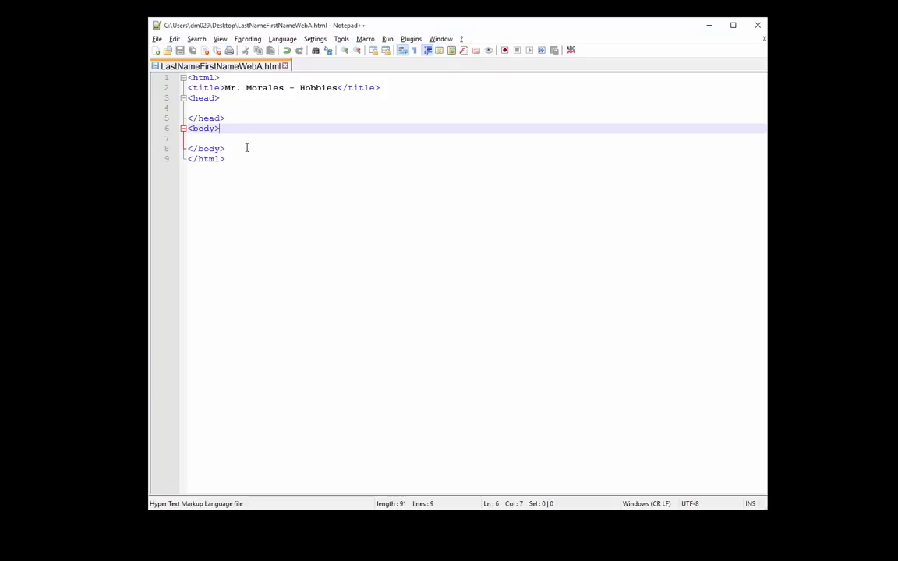
key(Return)
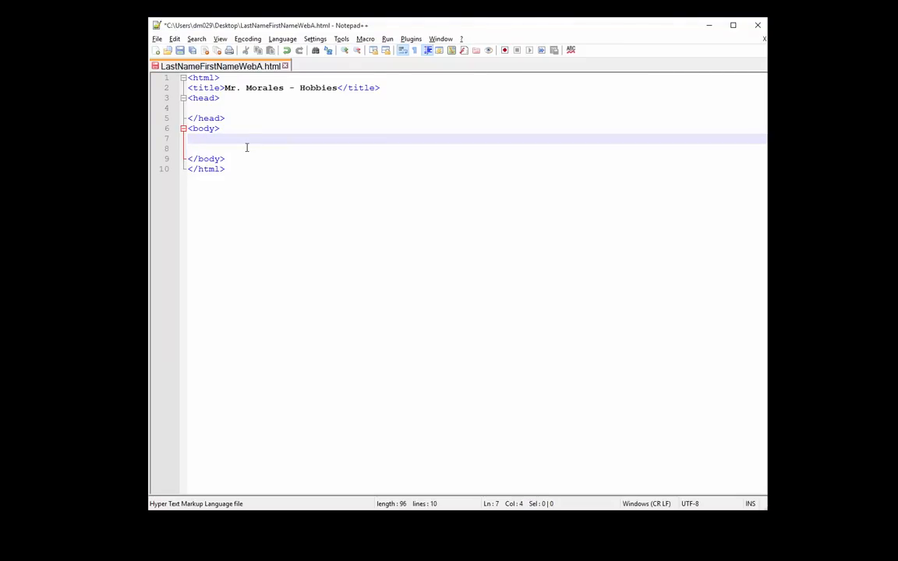
text(<header)
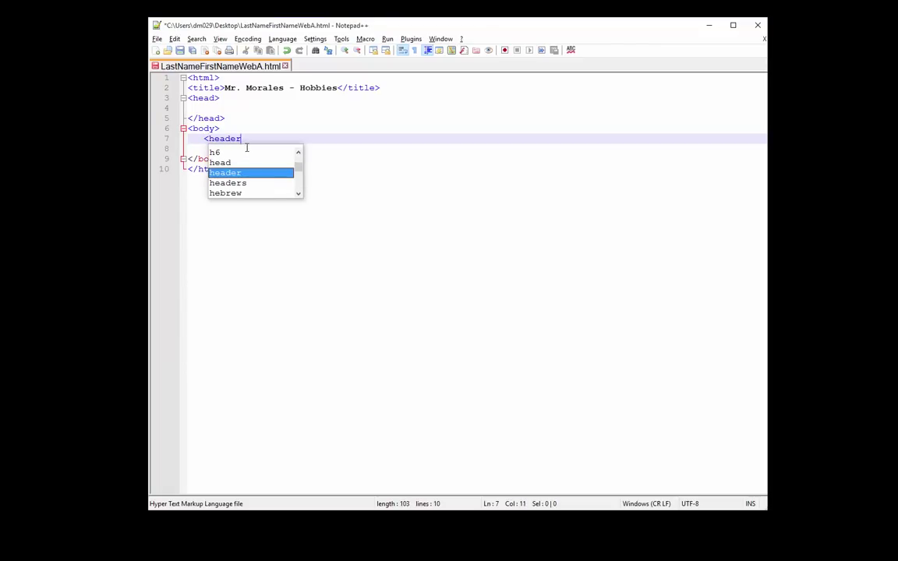
text(>)
key(Return)
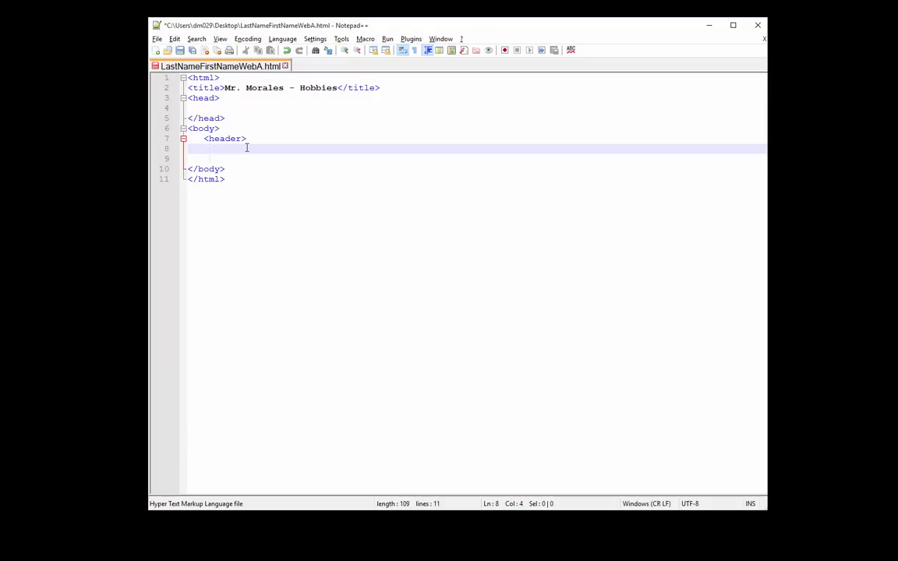
key(Return)
text(<h)
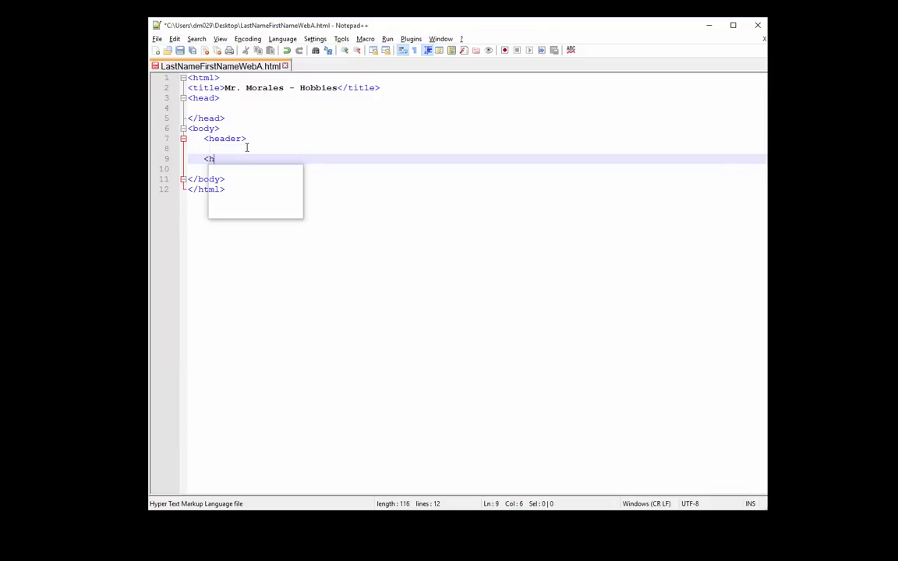
key(BackSpace)
text(/hea)
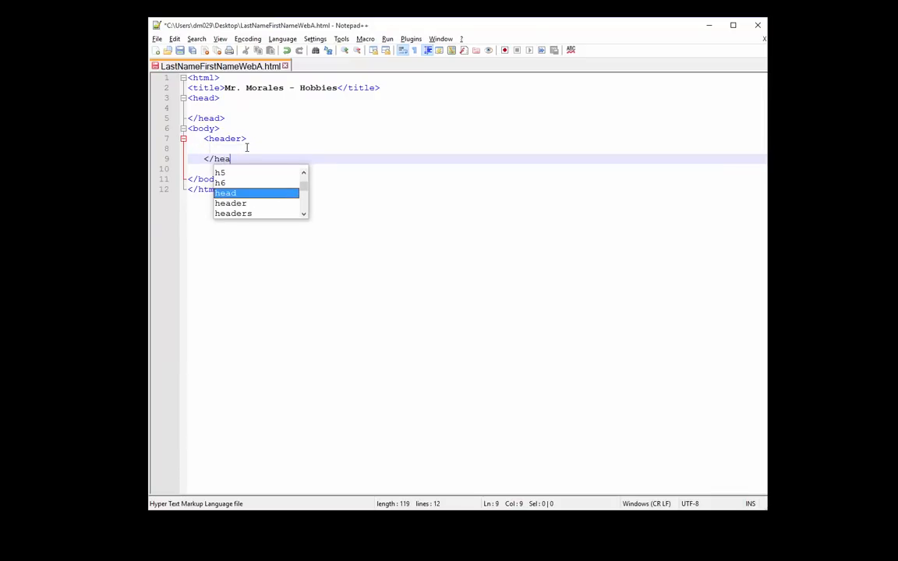
text(der>)
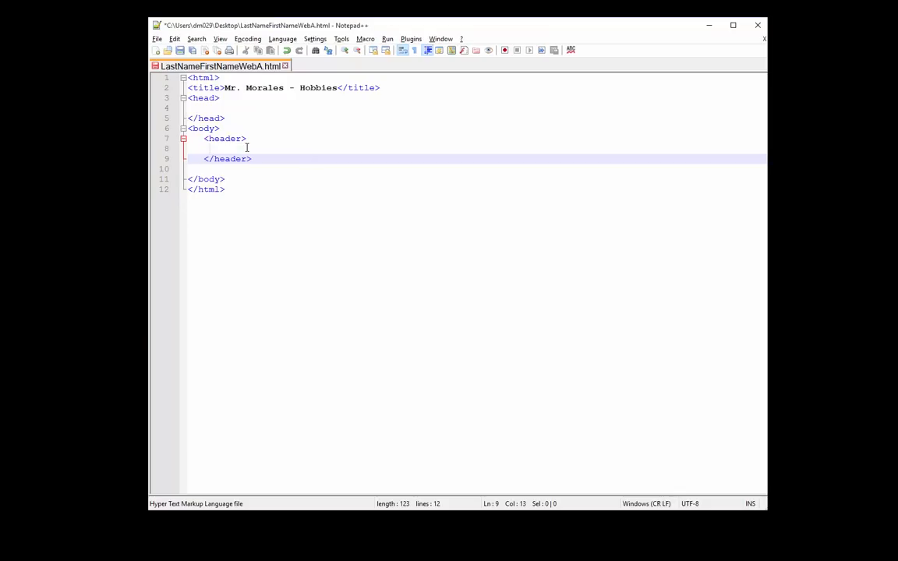
key(Return)
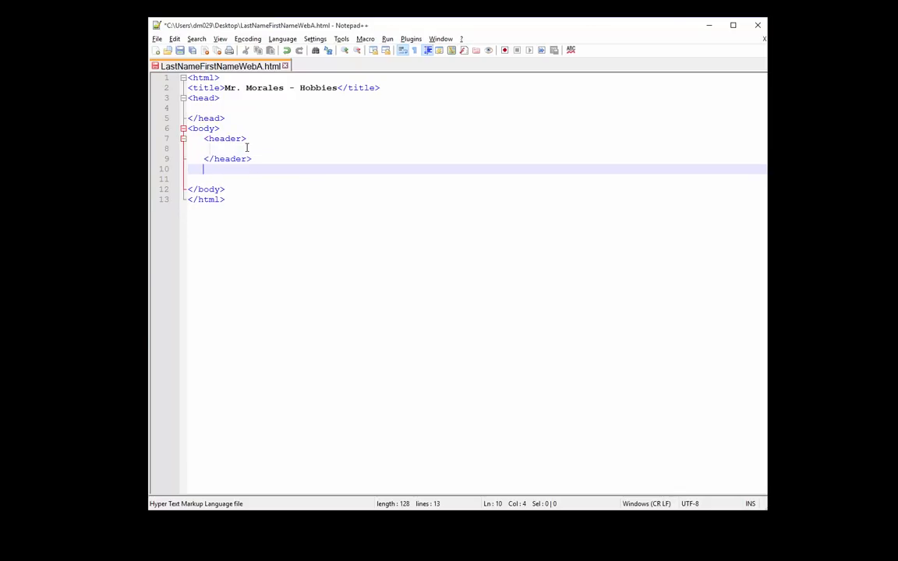
text(<)
text(div)
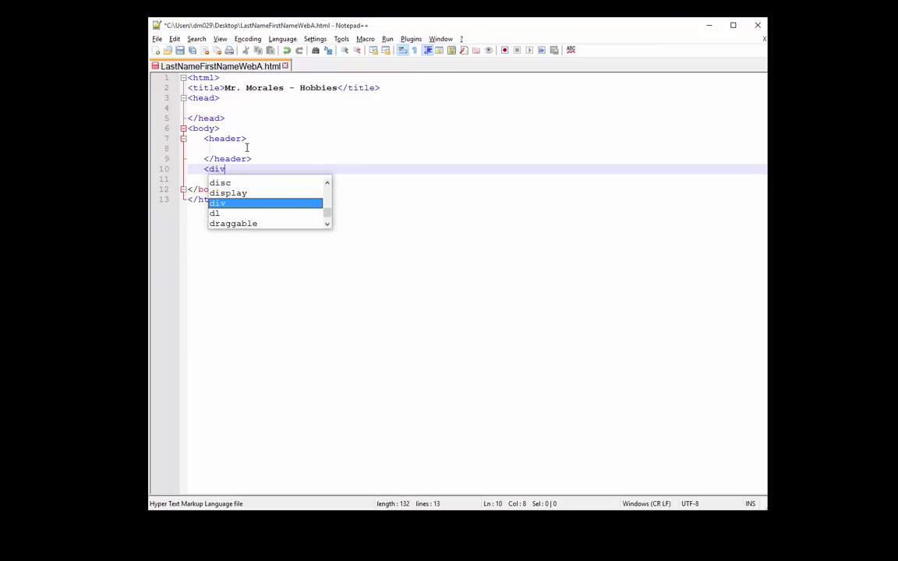
text(>)
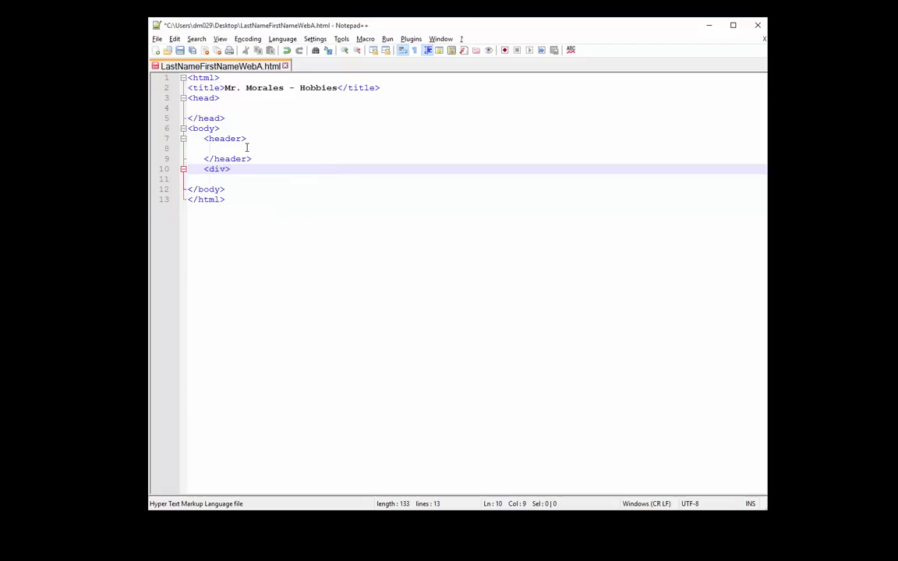
Step: Add empty div and footer sections below the header
key(Return)
key(Return)
text(</)
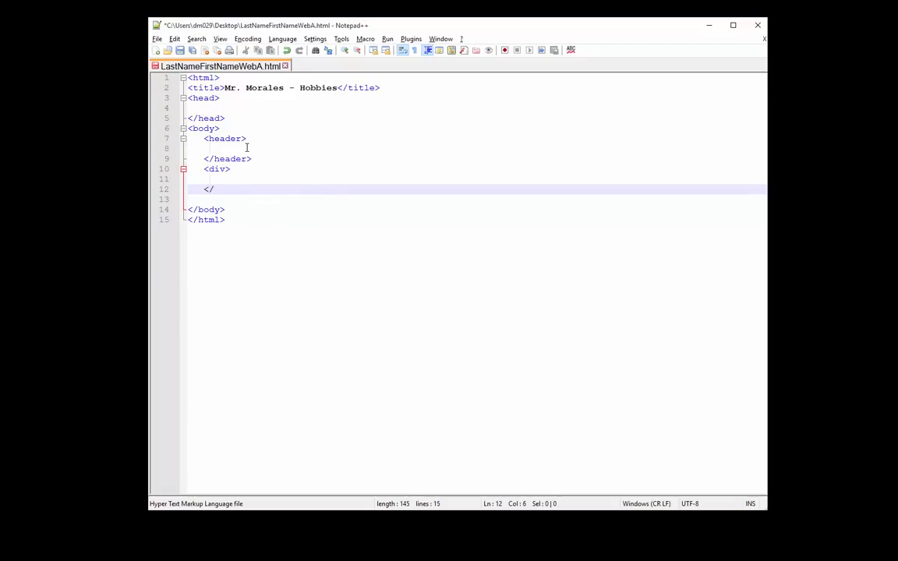
text(div)
key(Escape)
text(>)
key(Return)
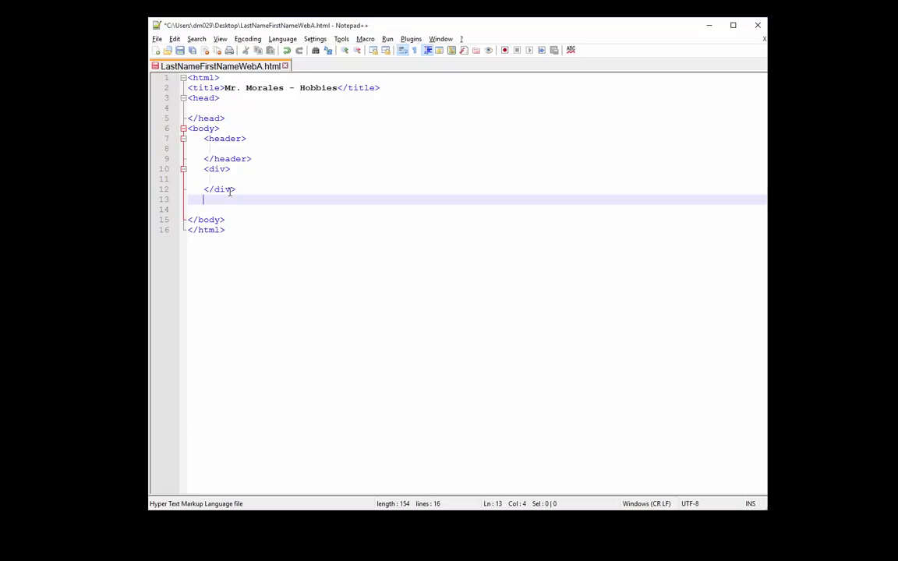
text(<footer>)
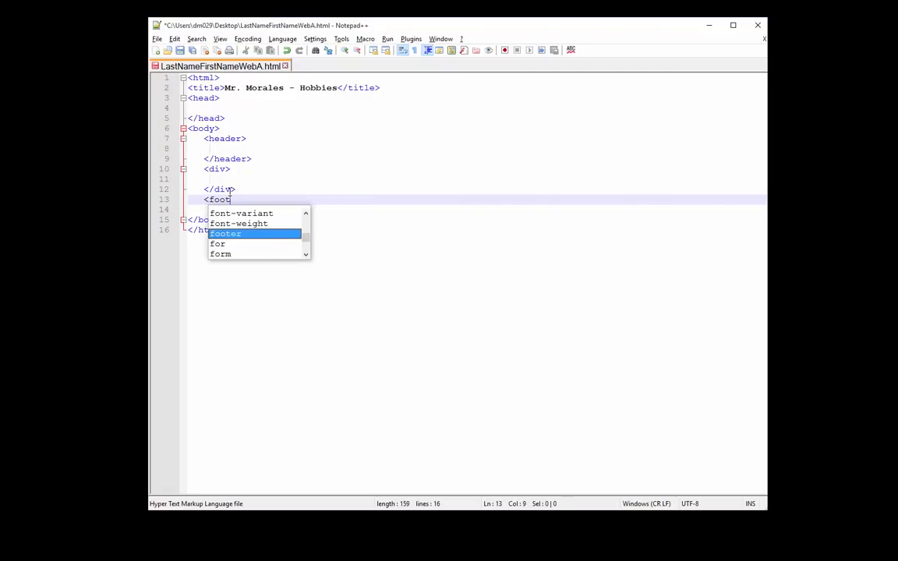
key(Return)
key(Return)
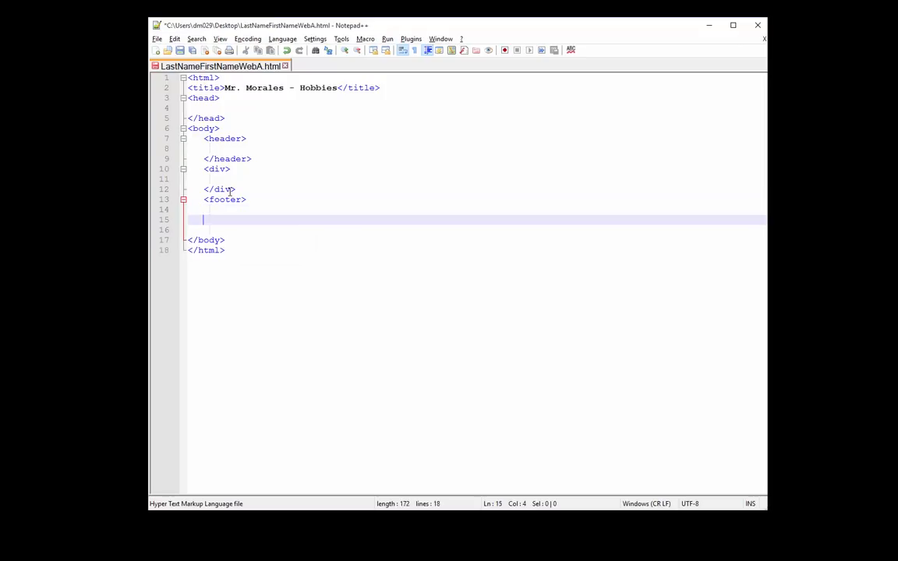
text(</footer)
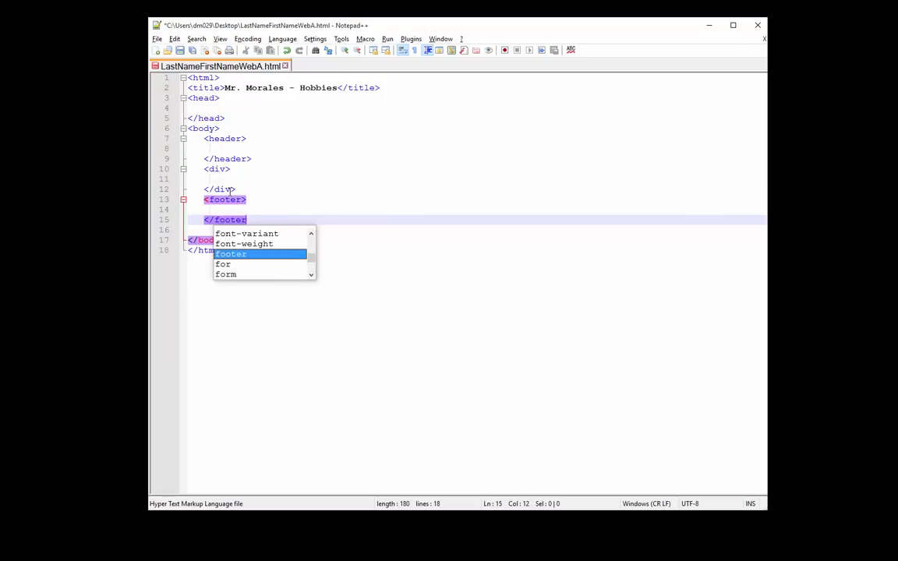
text(>)
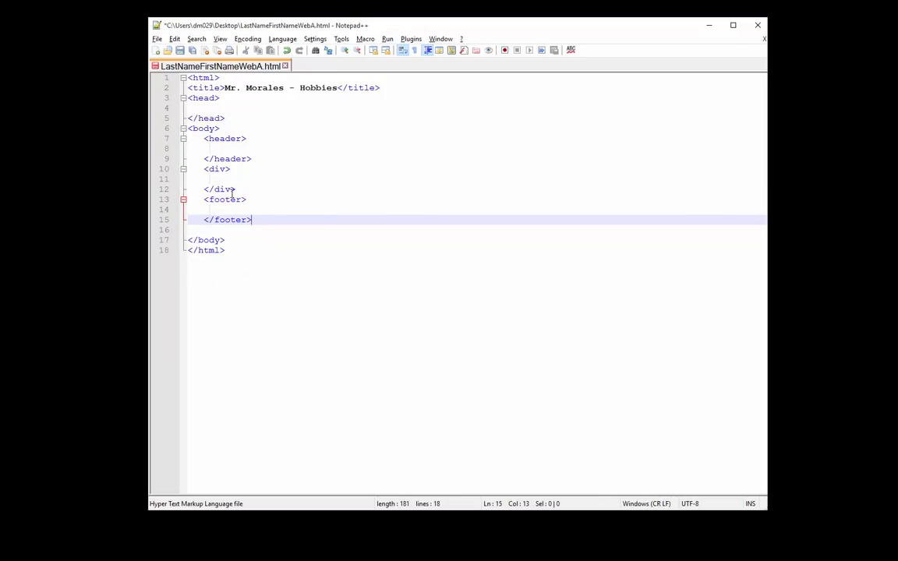
Step: Delete the stray blank line after the footer and save the page
click(220, 233)
key(BackSpace)
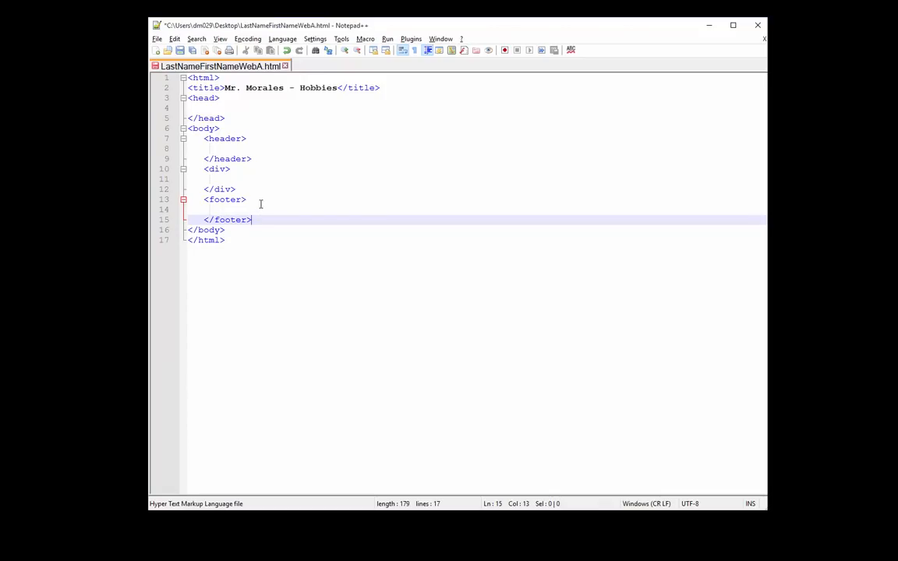
click(170, 50)
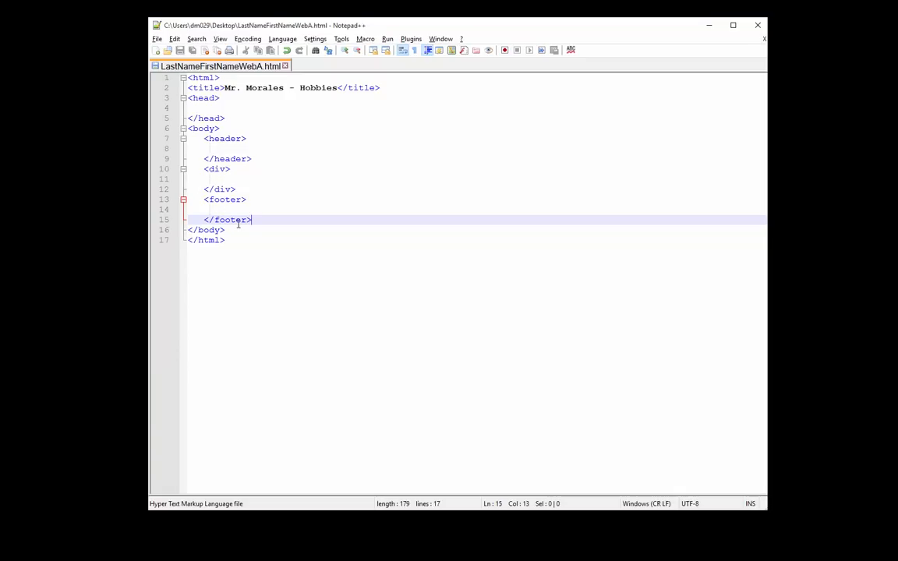
Step: Write an h1 'My Hobbies' in the header and an h2 'Watching Football' in the div
click(216, 148)
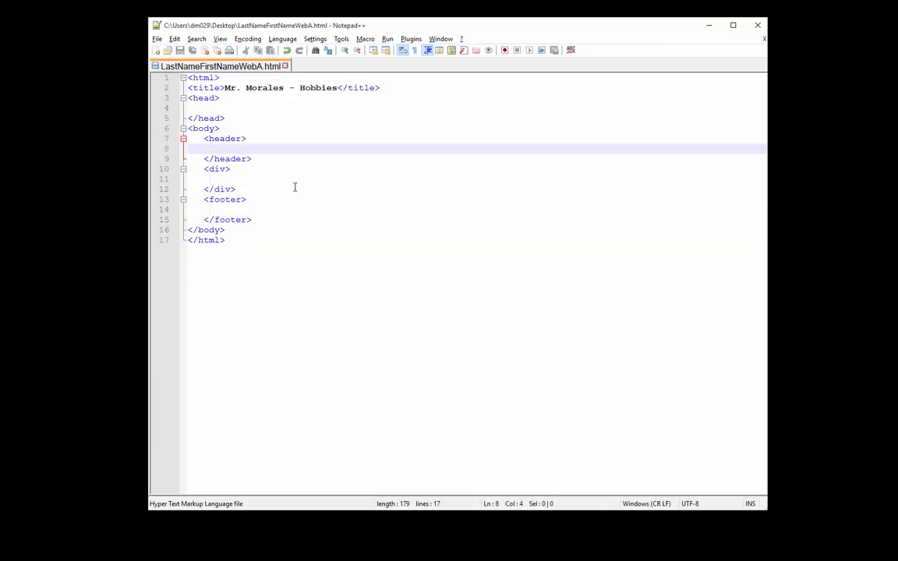
key(Tab)
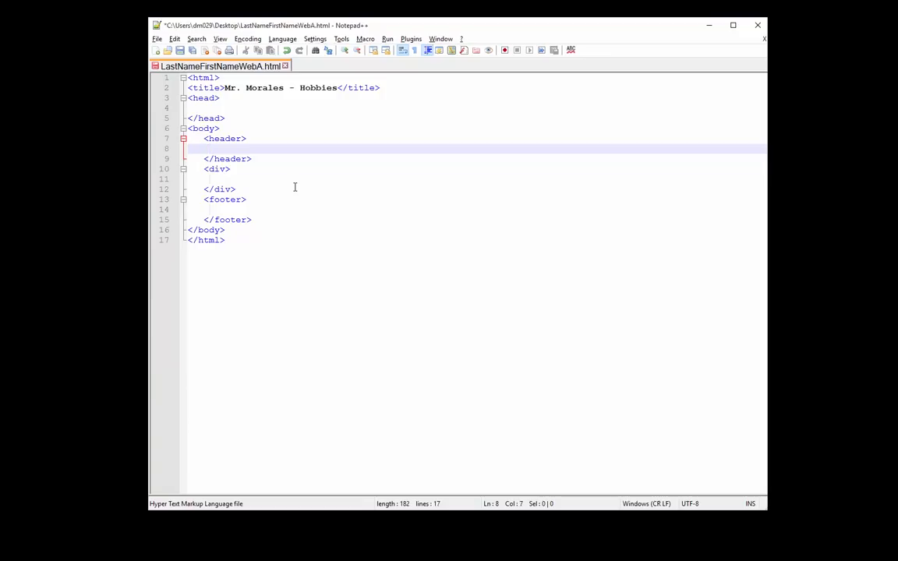
text(<h1)
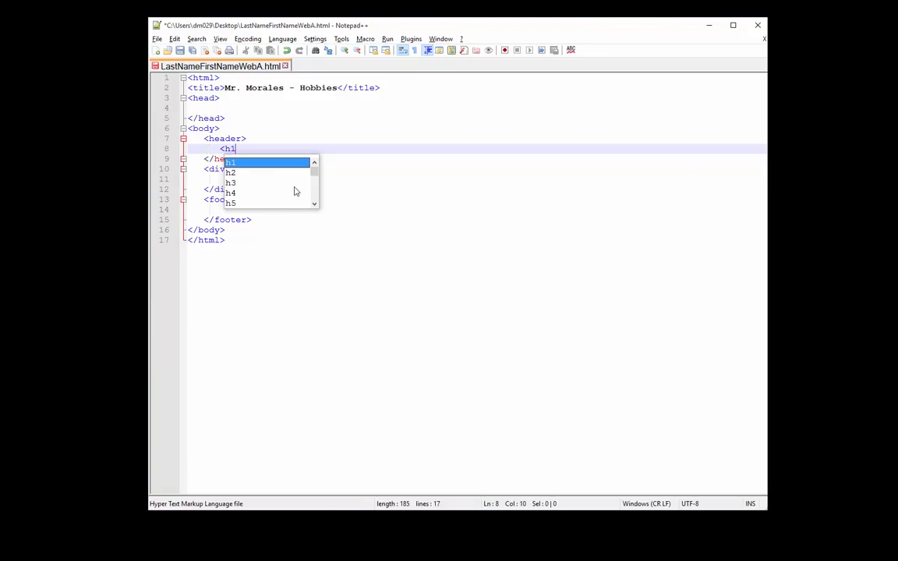
text(>)
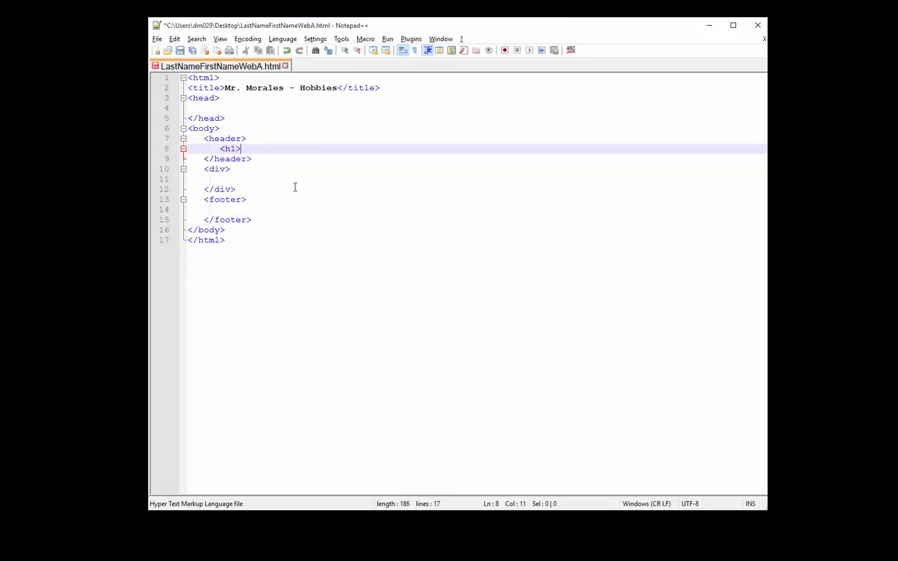
text(My )
text(Hobbies)
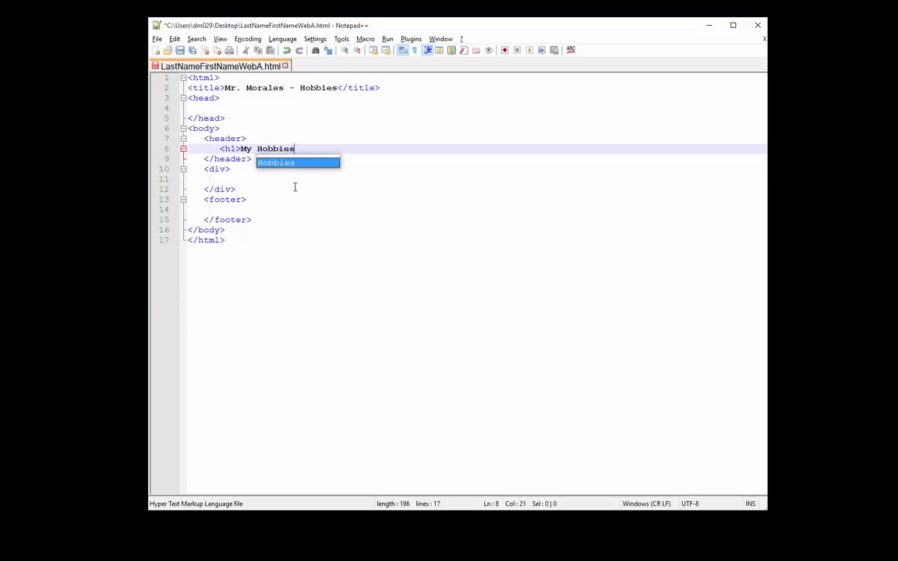
text(<)
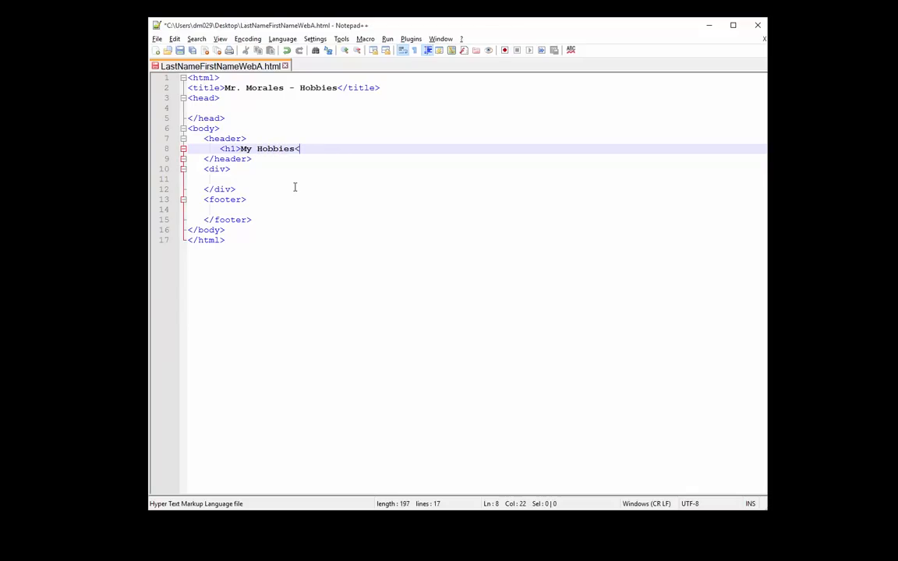
text(/h1)
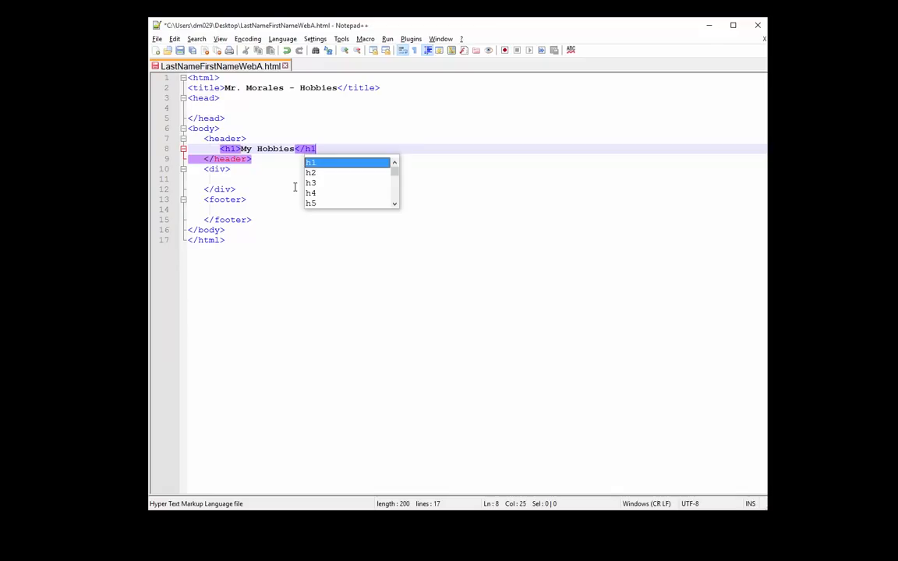
text(>)
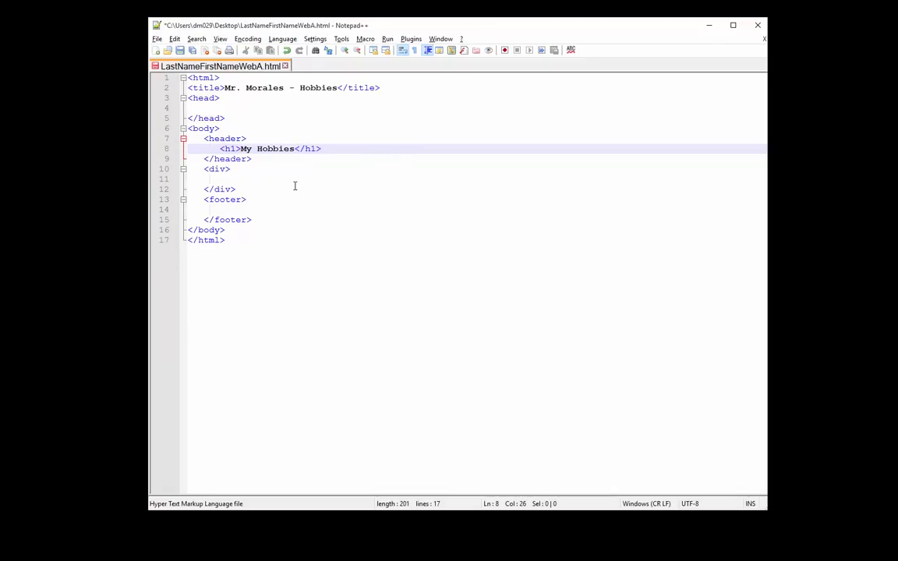
click(219, 179)
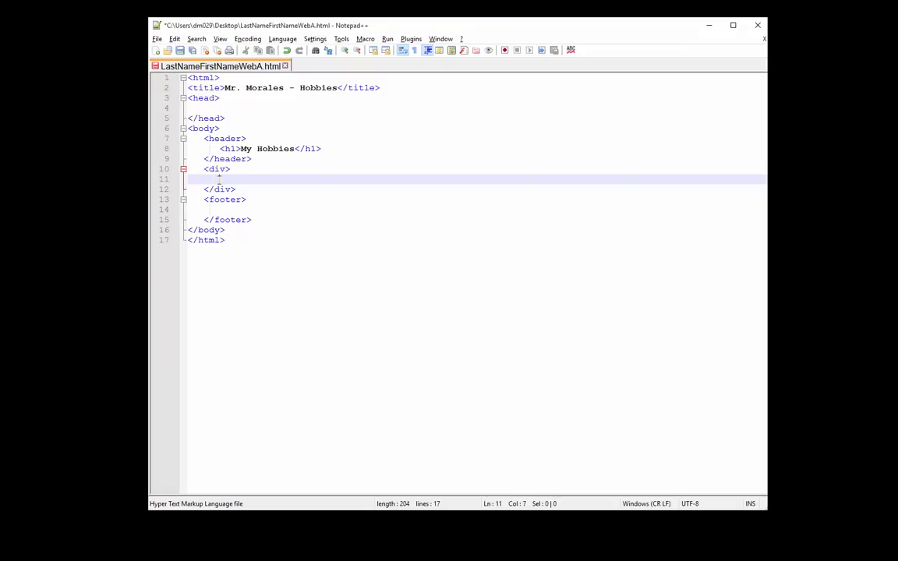
text(<h2)
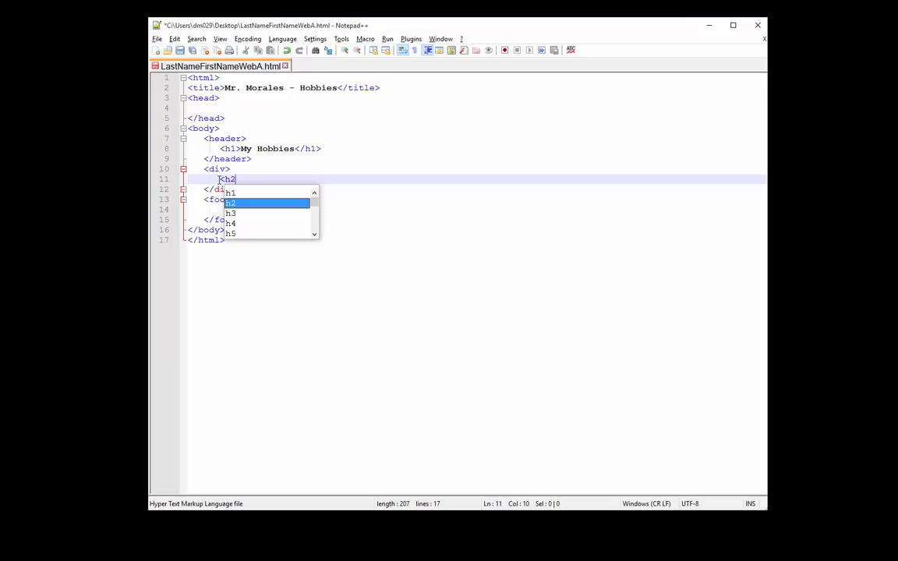
text(>)
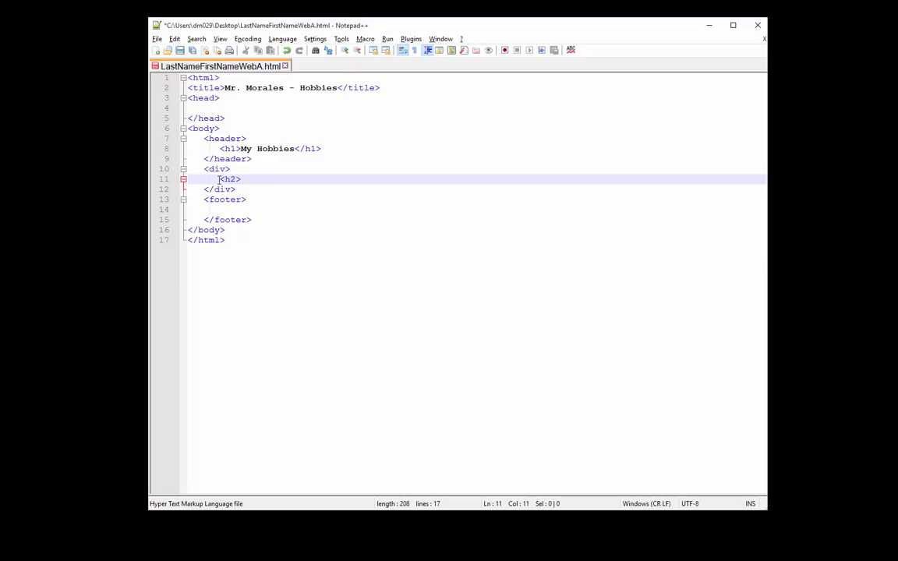
text(Watching)
text( Football)
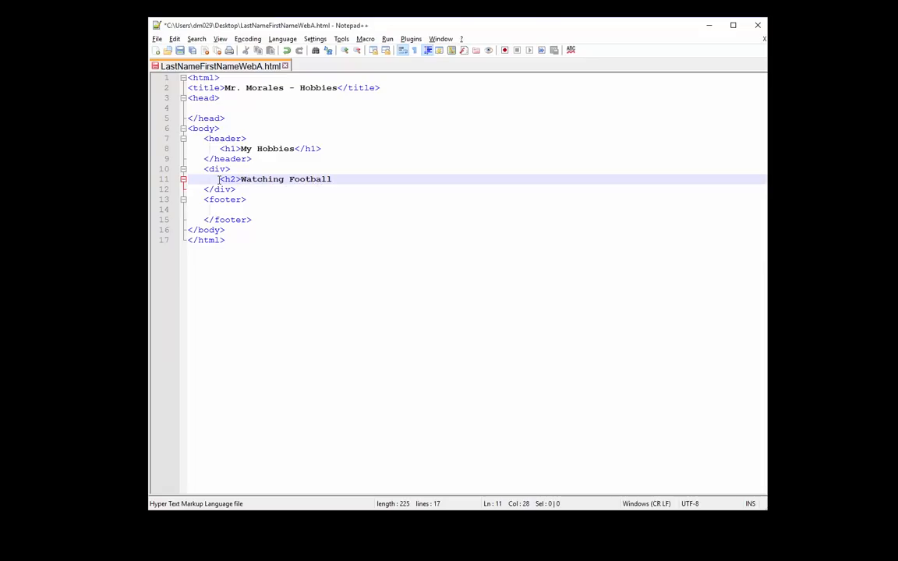
text(</h2)
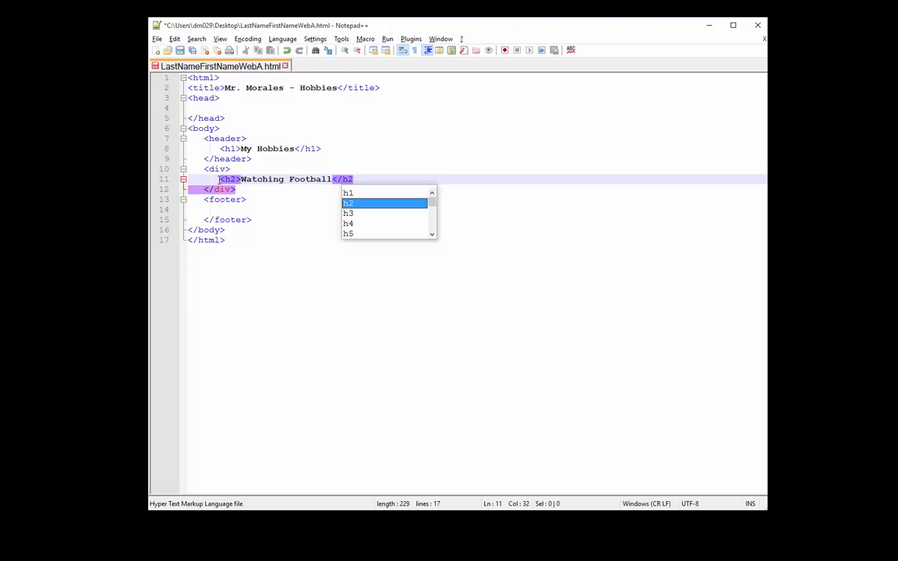
text(>)
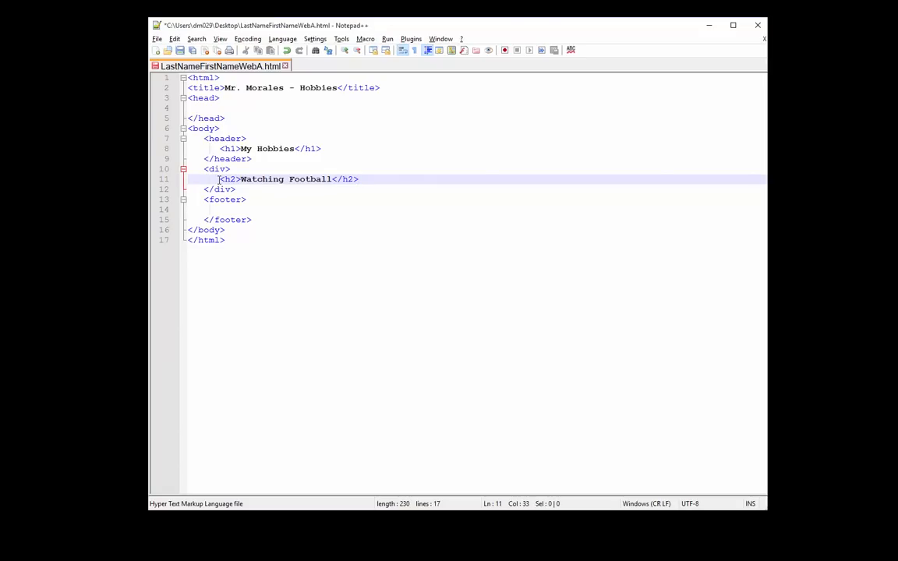
Step: Write a paragraph reading 'Mr. Morales' inside the footer
click(220, 209)
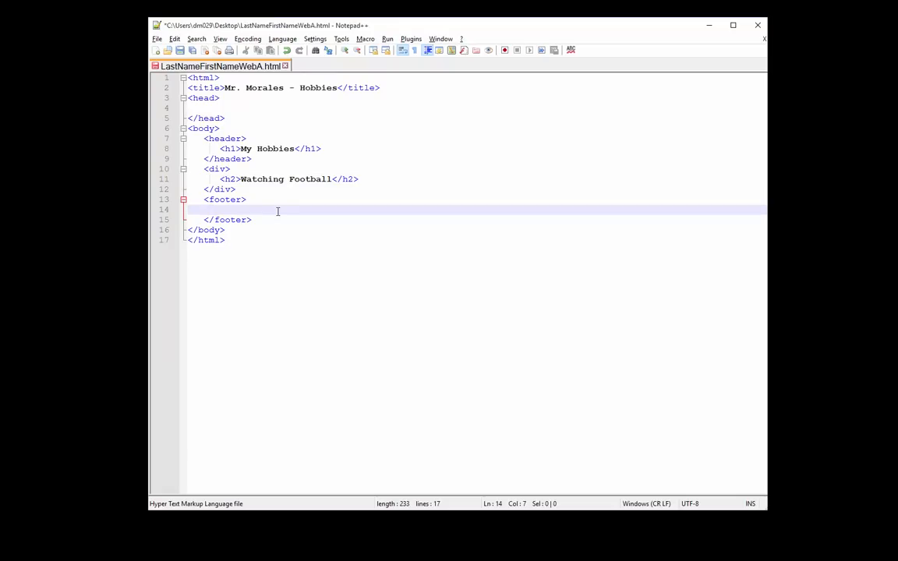
text(<)
text(p)
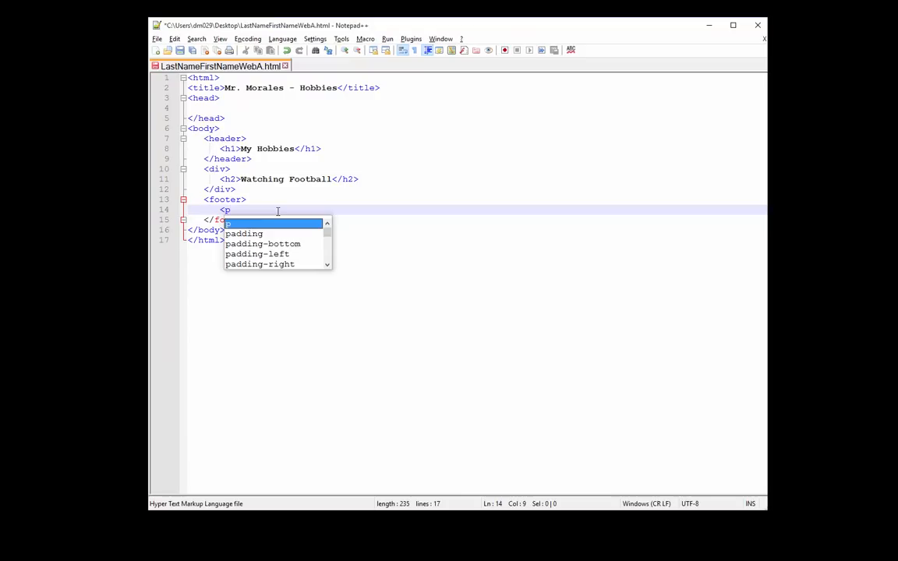
text(>)
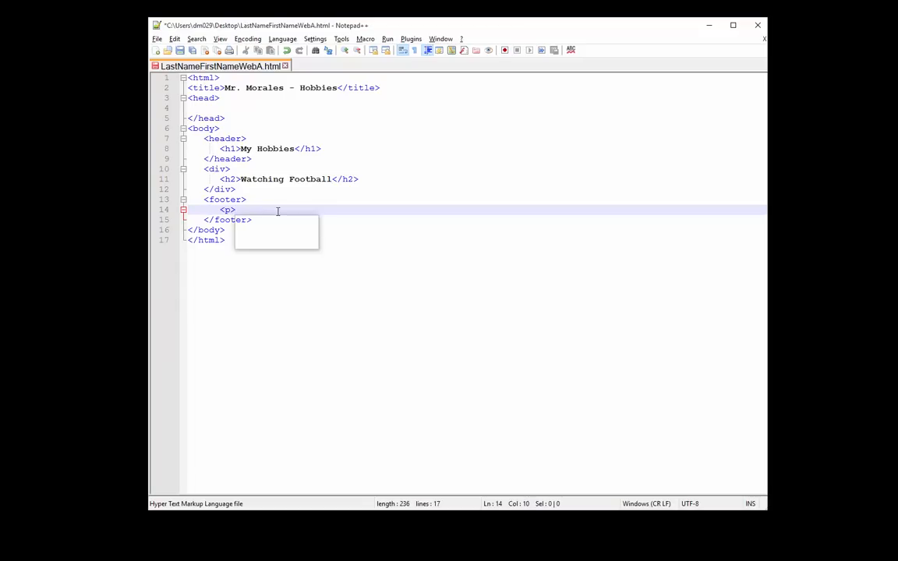
text(Mr. Morales)
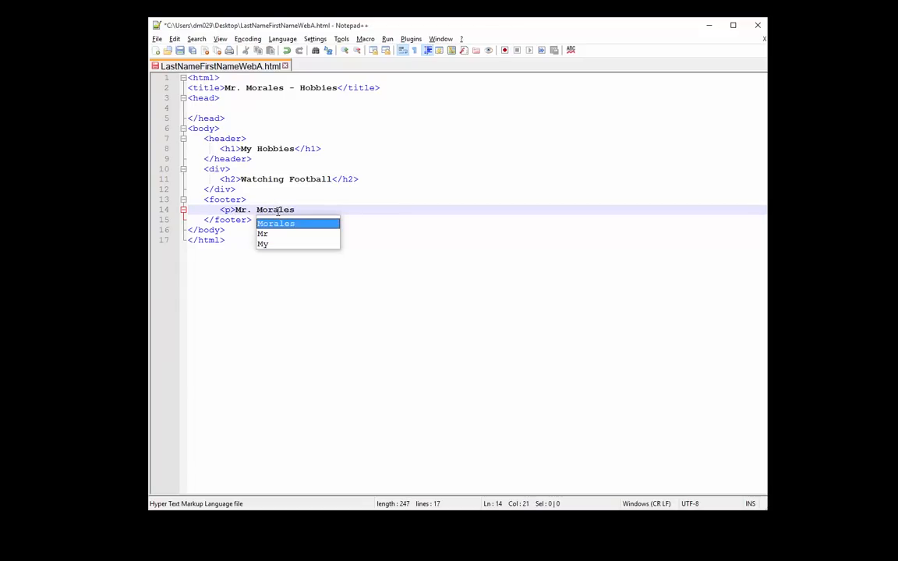
text(</)
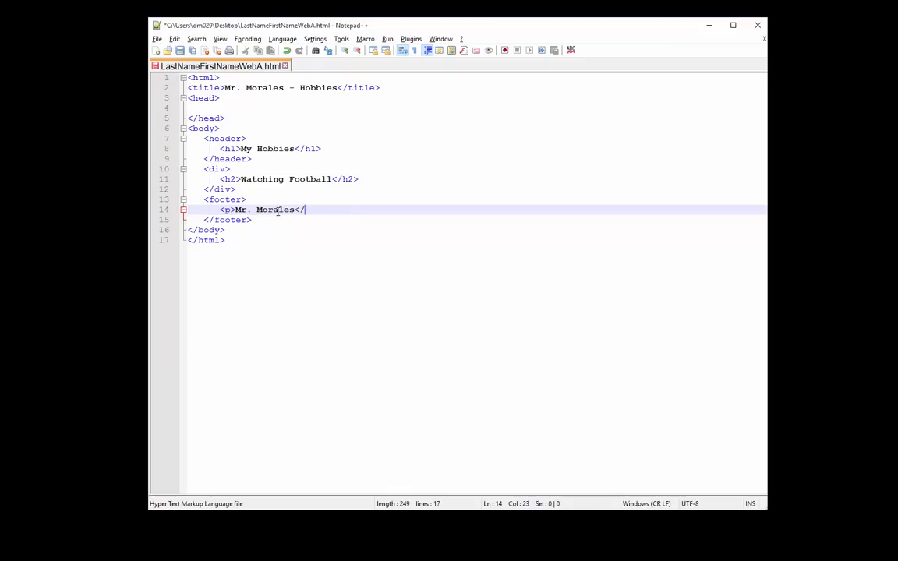
text(p>)
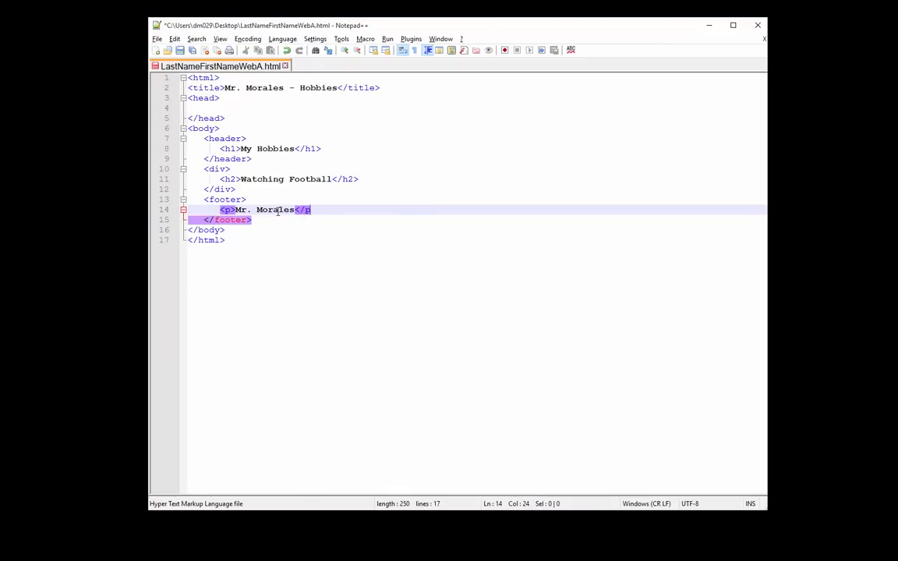
text(>)
Step: Save the hobbies page with its headings and footer paragraph
key(ctrl+s)
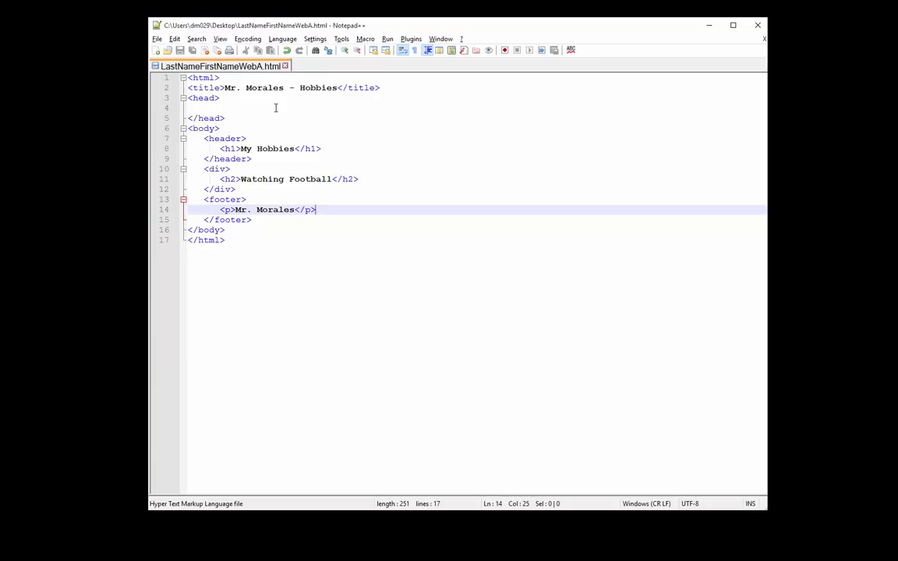
Step: Write a <style> block inside the head with an indented blank line for the body selector
click(205, 108)
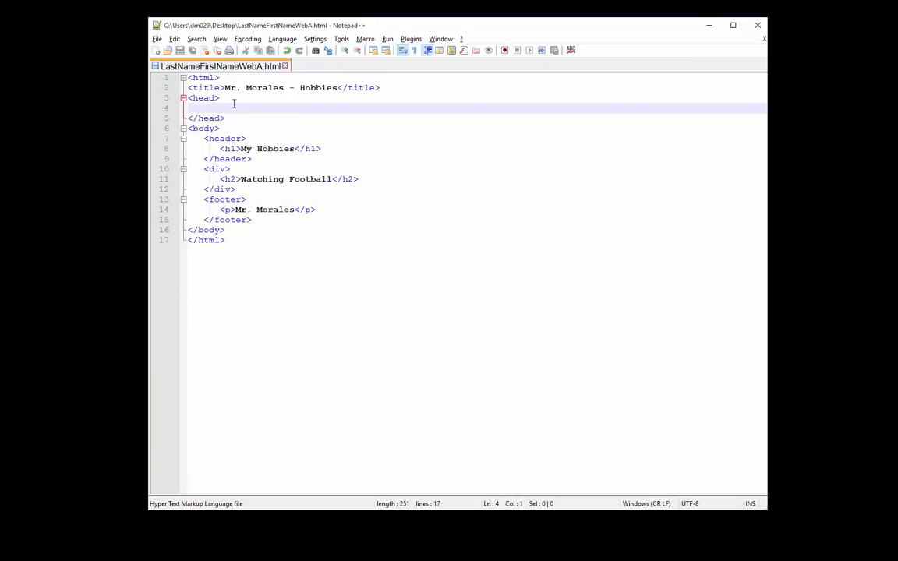
key(ctrl+z)
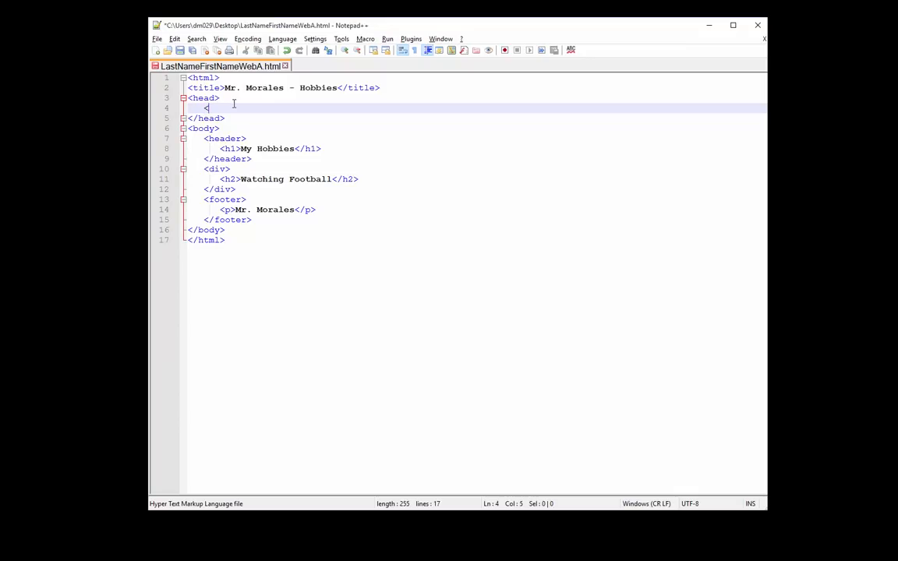
text(<style)
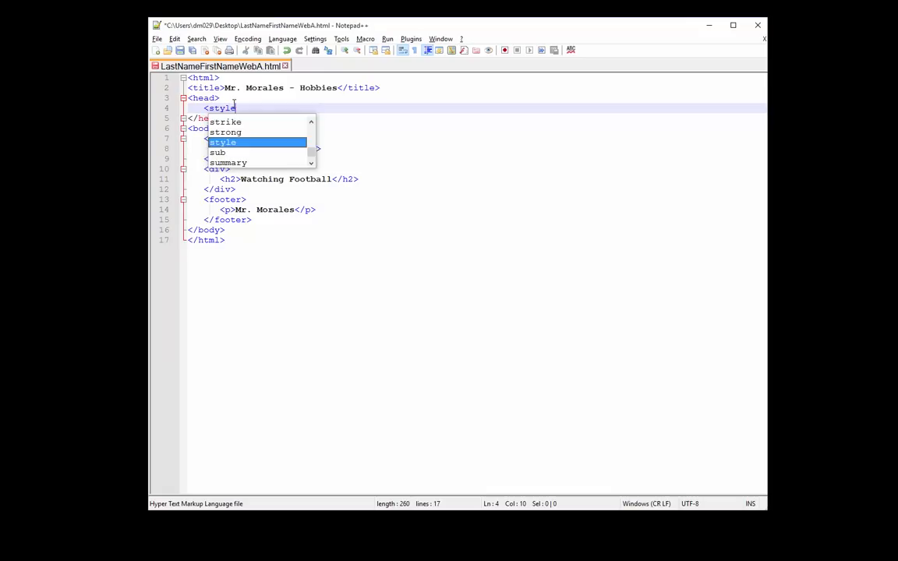
text(>)
key(Return)
key(Return)
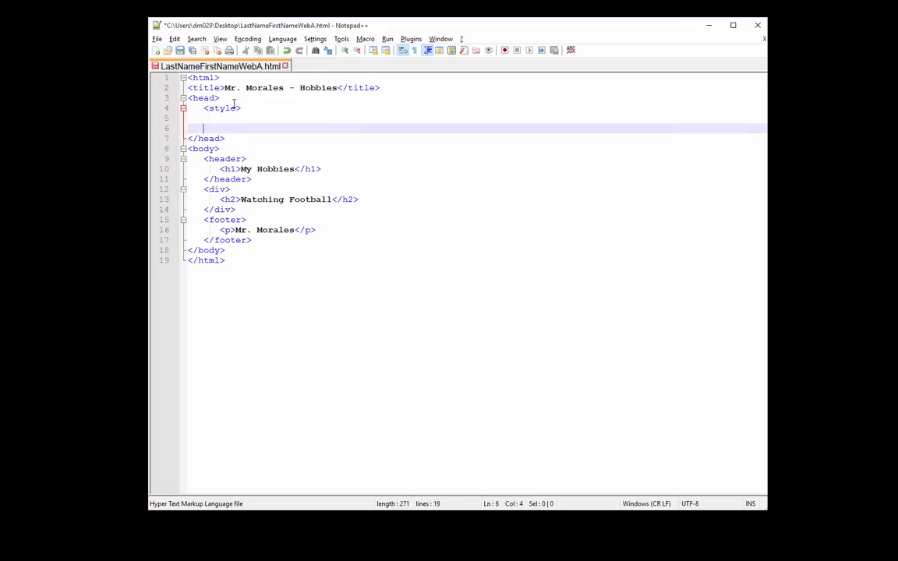
text(</style)
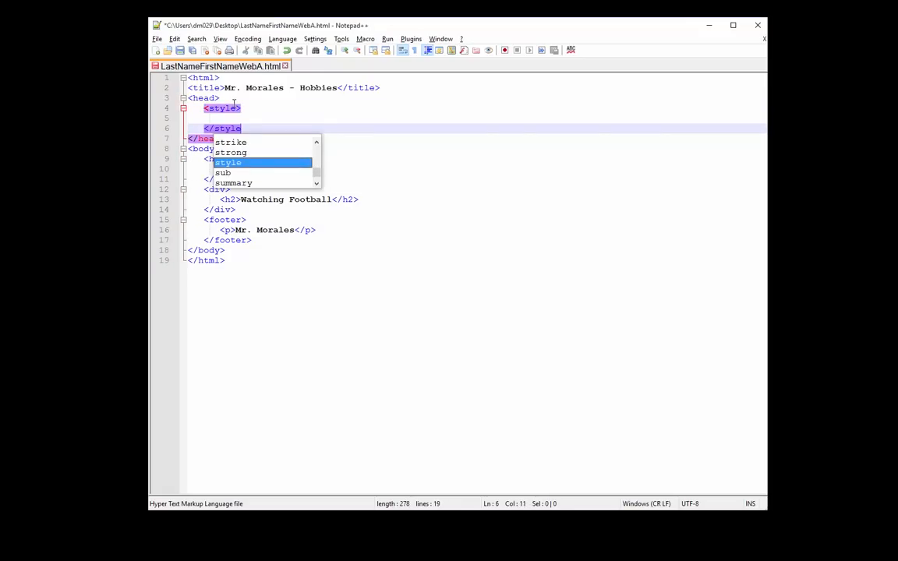
text(>)
key(Up)
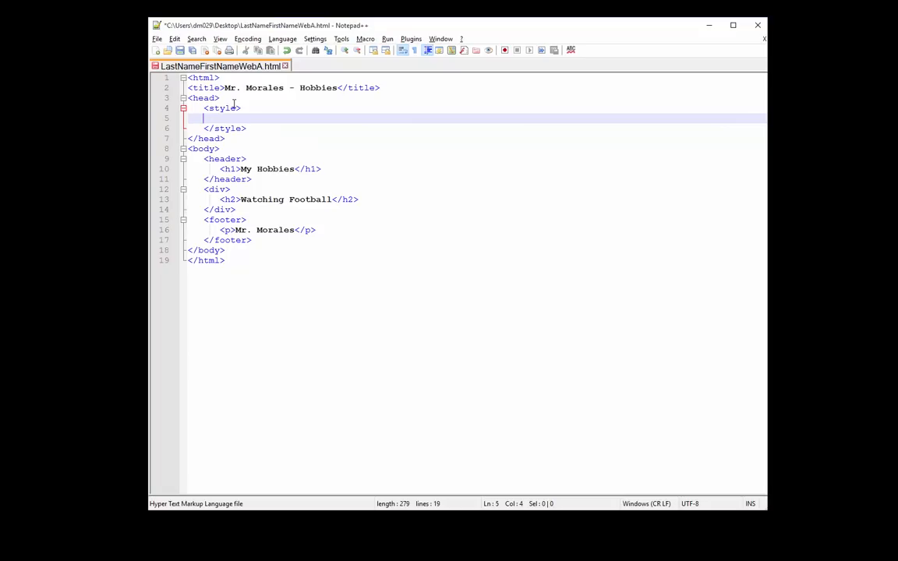
key(Tab)
text(body)
text({)
Step: Split the body rule's braces onto separate lines and place the cursor on the empty line between them
key(Return)
key(Return)
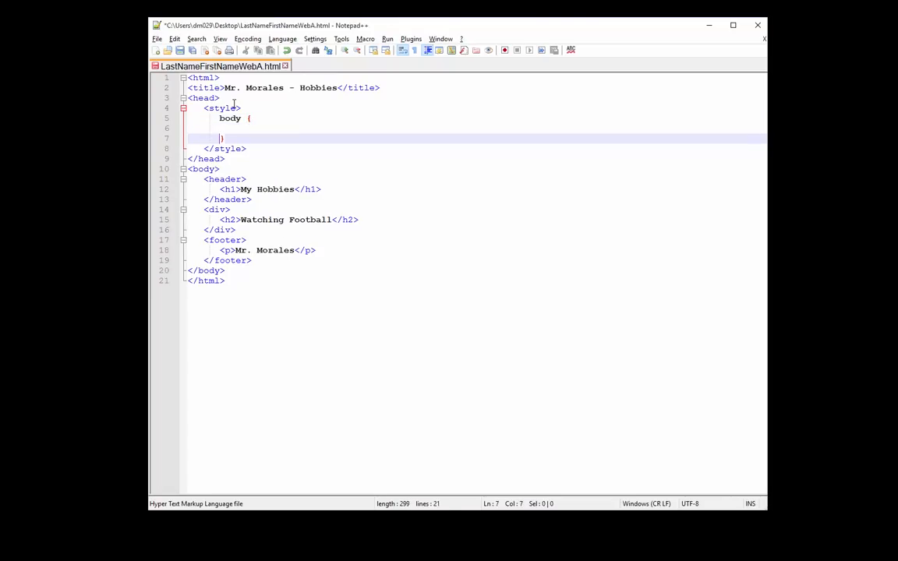
key(Up)
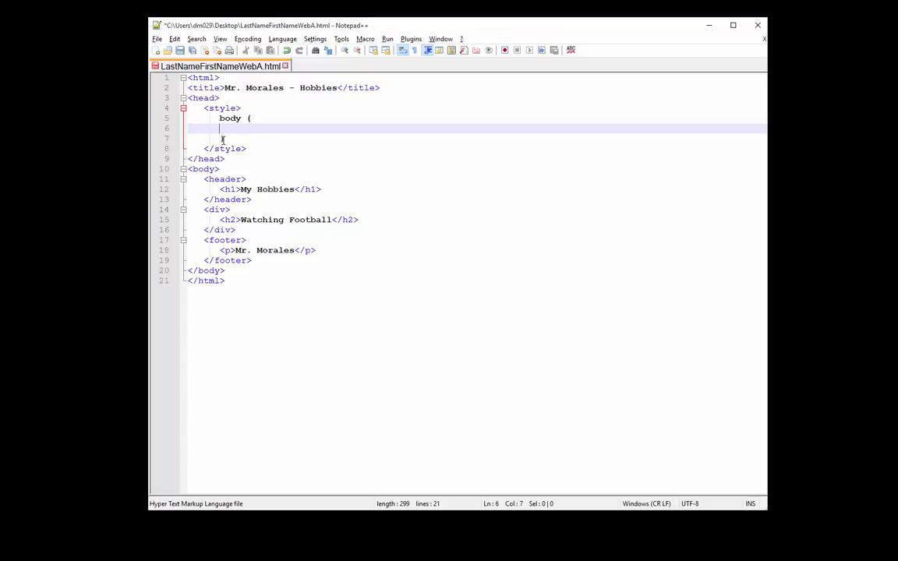
click(224, 138)
click(221, 128)
text(back)
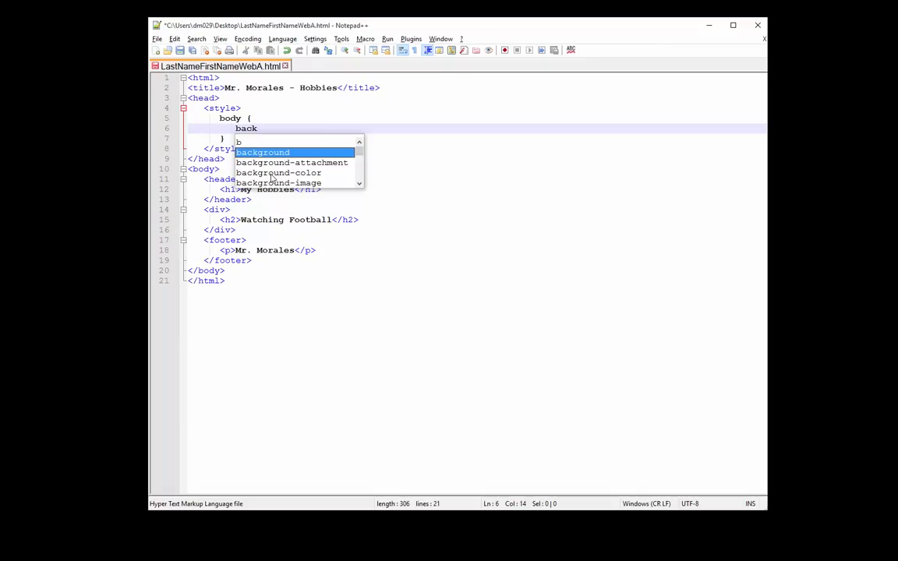
Step: Set the body rule's background-color to green and save the HTML file
click(271, 173)
double_click(271, 173)
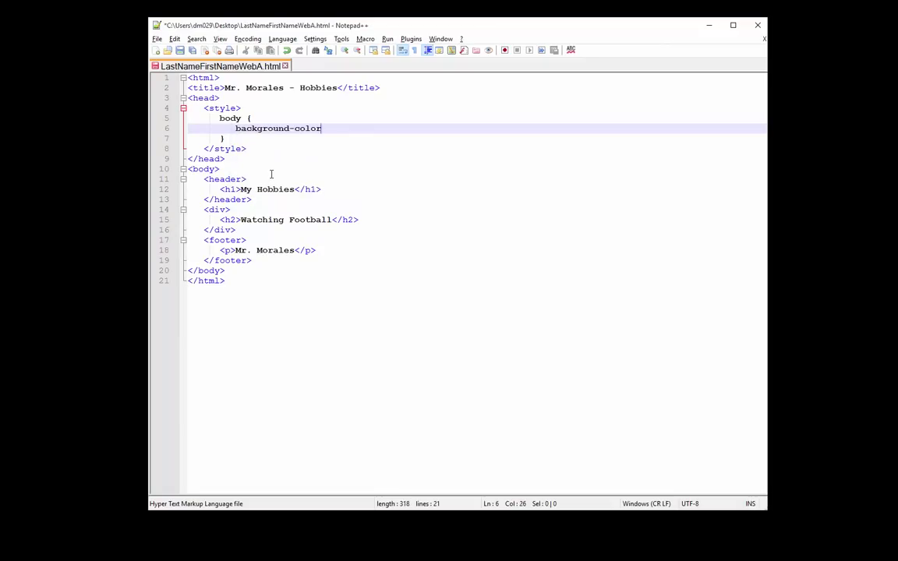
text(:)
text(gree)
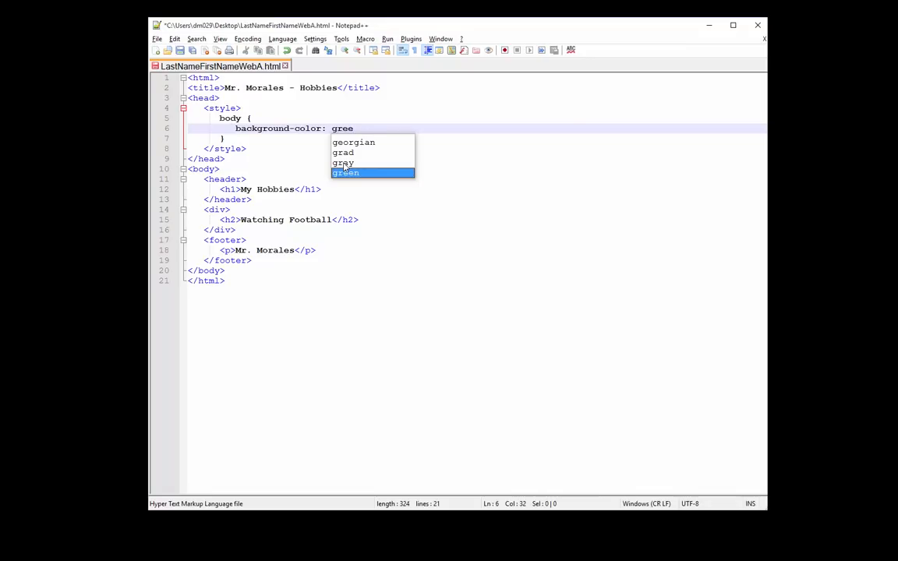
text(n;)
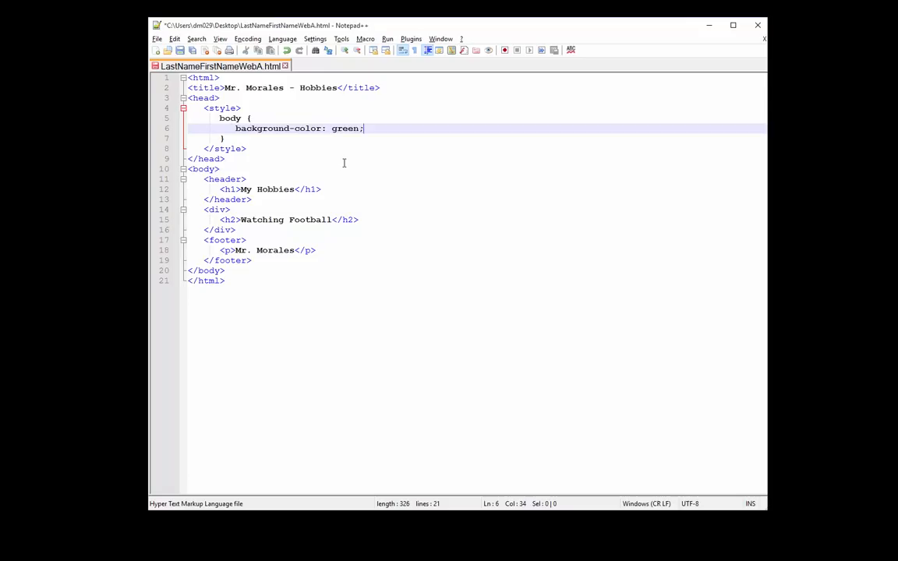
key(ctrl+s)
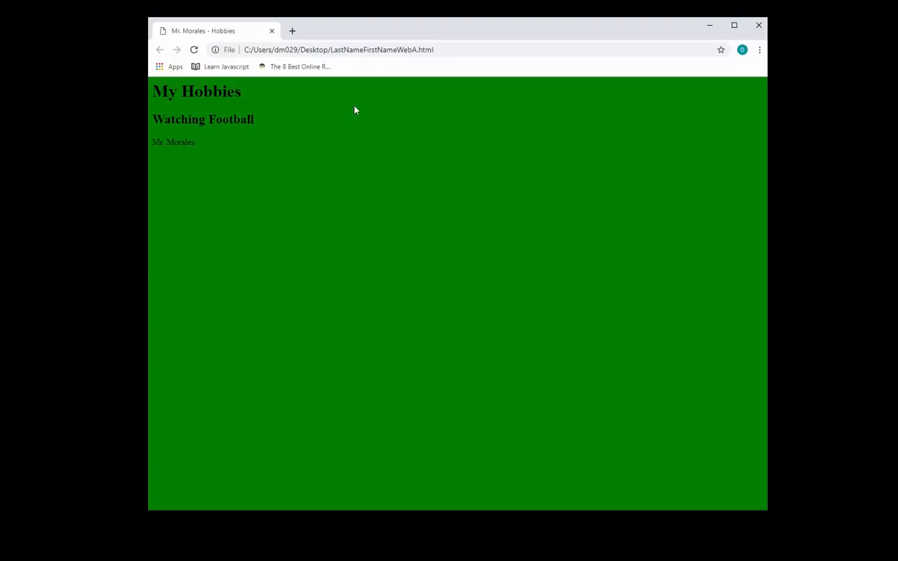
Step: Search 'html color picker' in a new Chrome tab
click(292, 30)
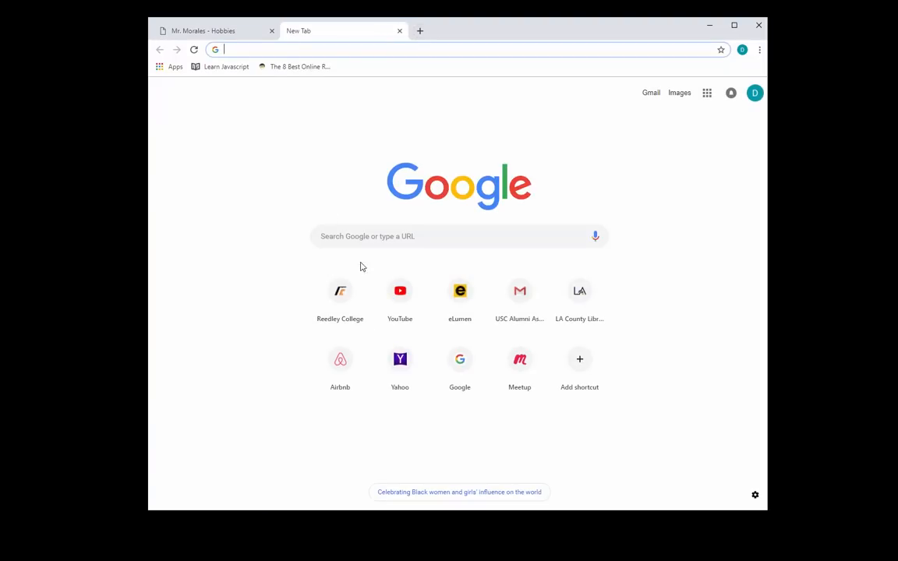
click(360, 239)
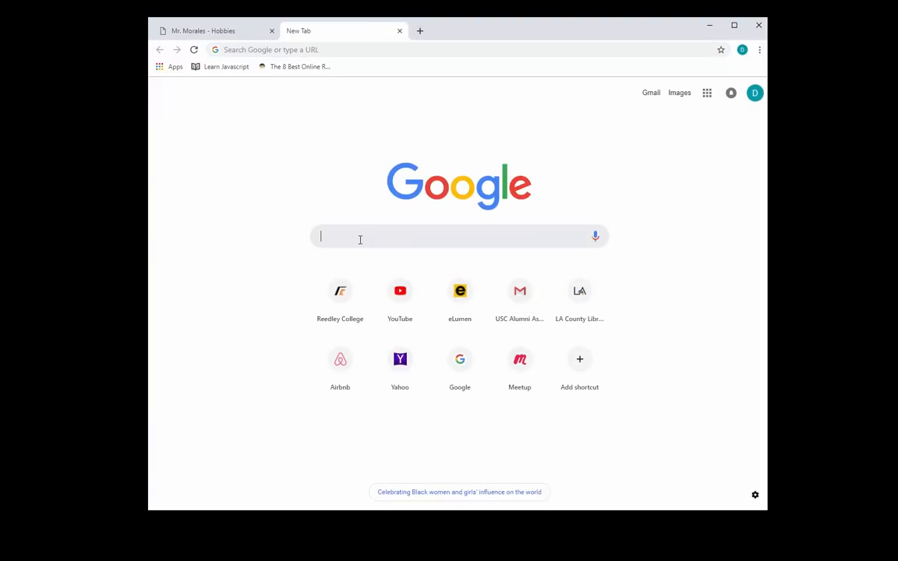
text(html c)
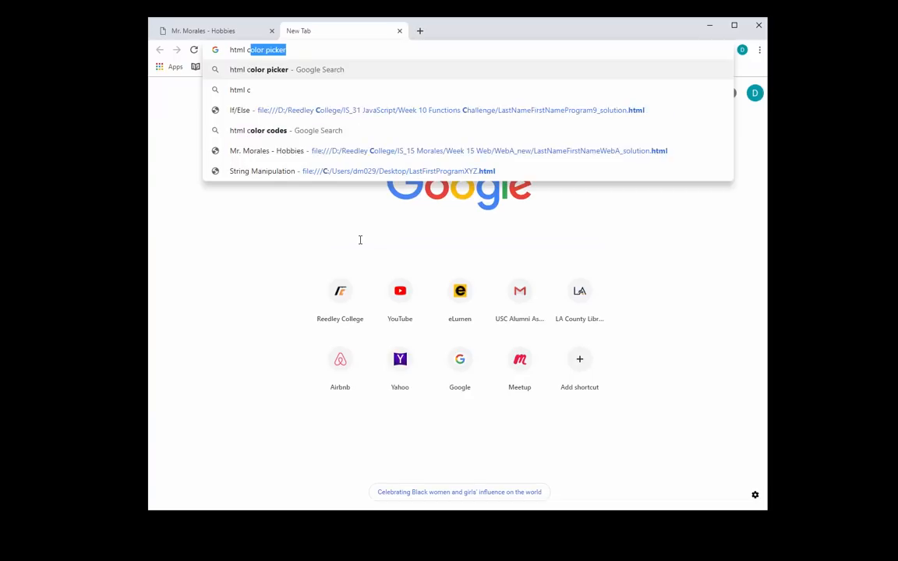
text(olor )
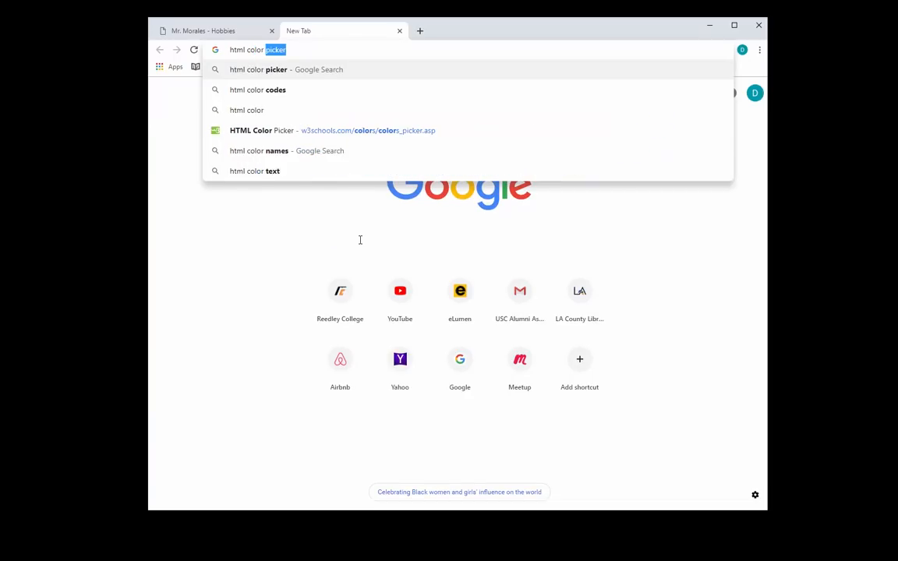
text(picker)
key(Return)
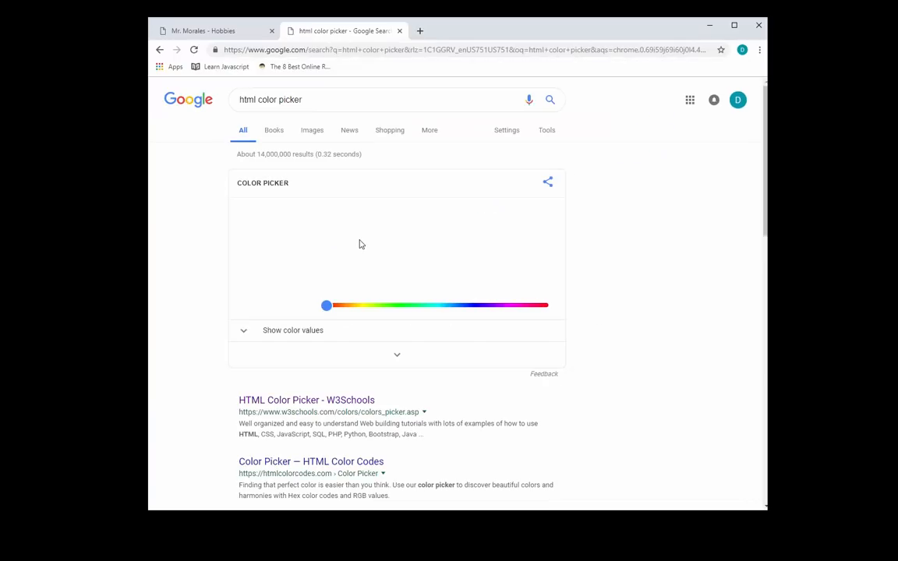
scroll(207, 329, down, 1)
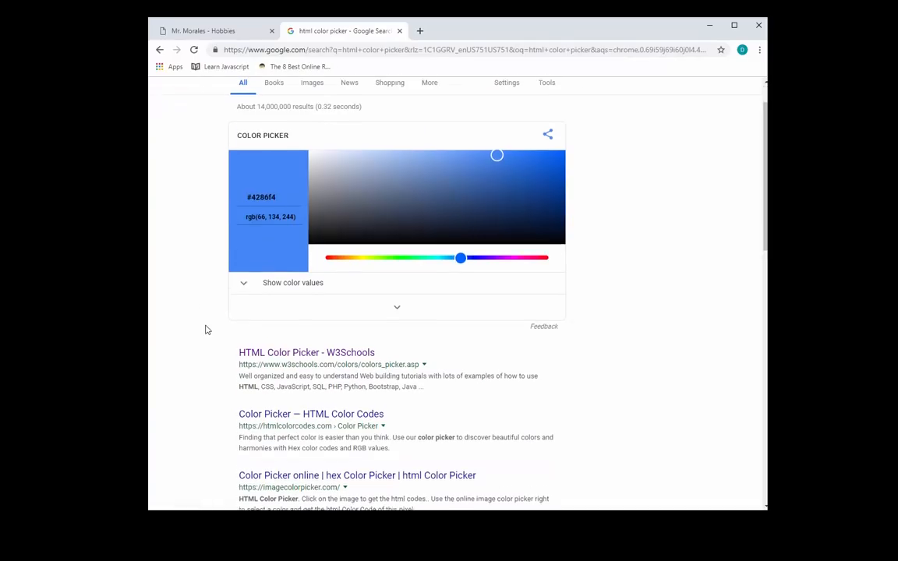
scroll(207, 329, down, 1)
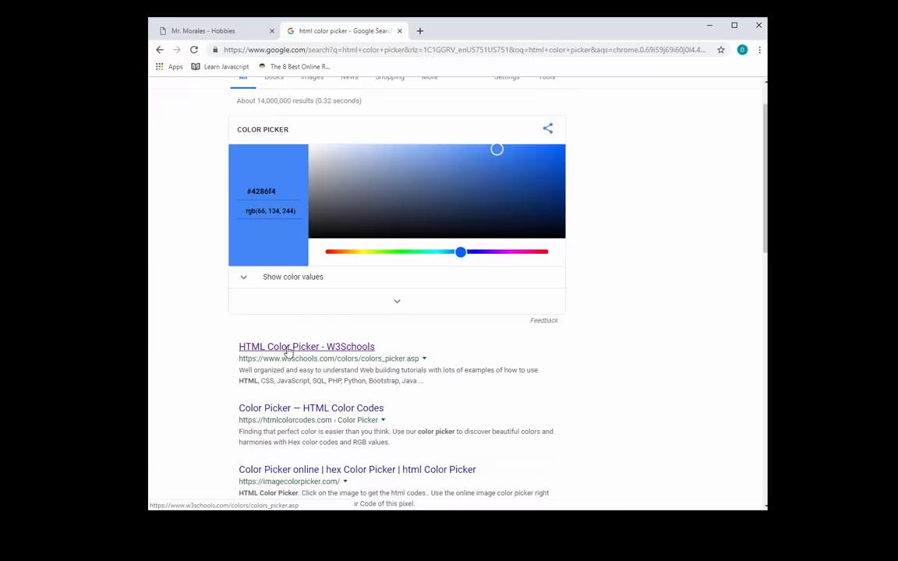
Step: On W3Schools pick a pale orange hue and settle on the #ffdab3 peach shade, then return to Notepad++
click(287, 348)
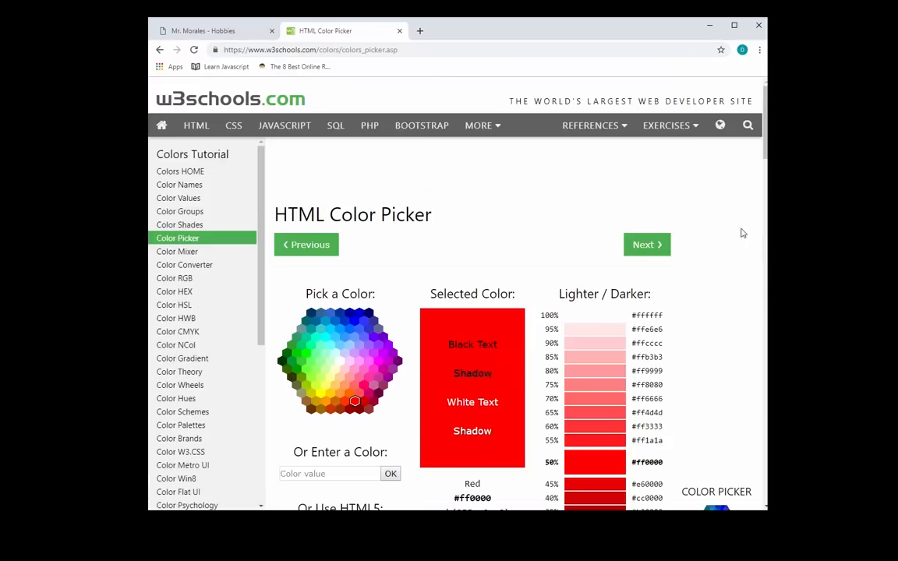
scroll(743, 233, down, 1)
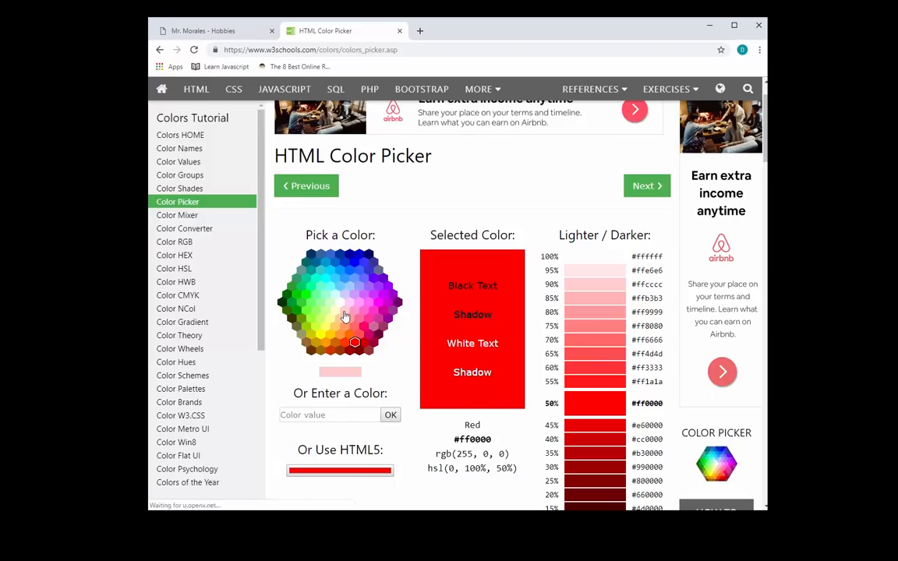
click(345, 315)
click(341, 320)
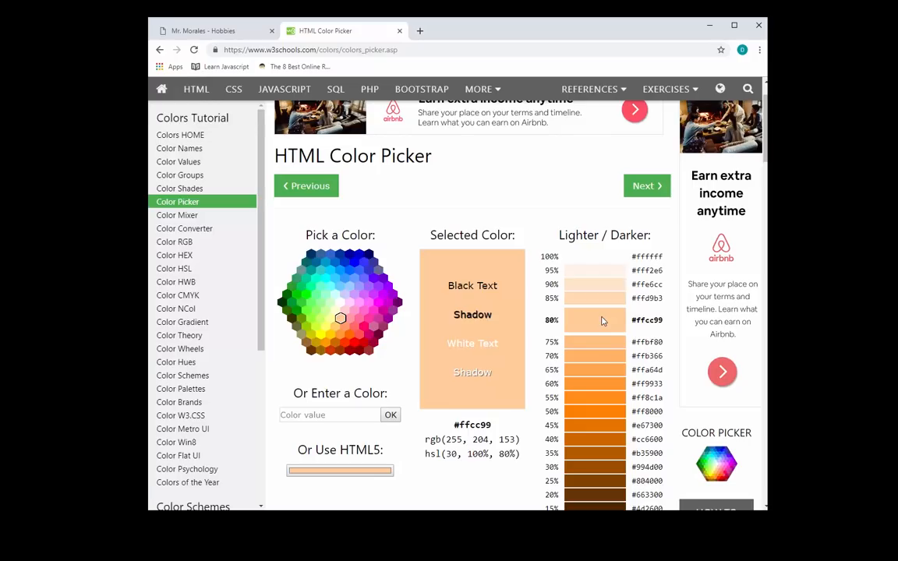
click(606, 295)
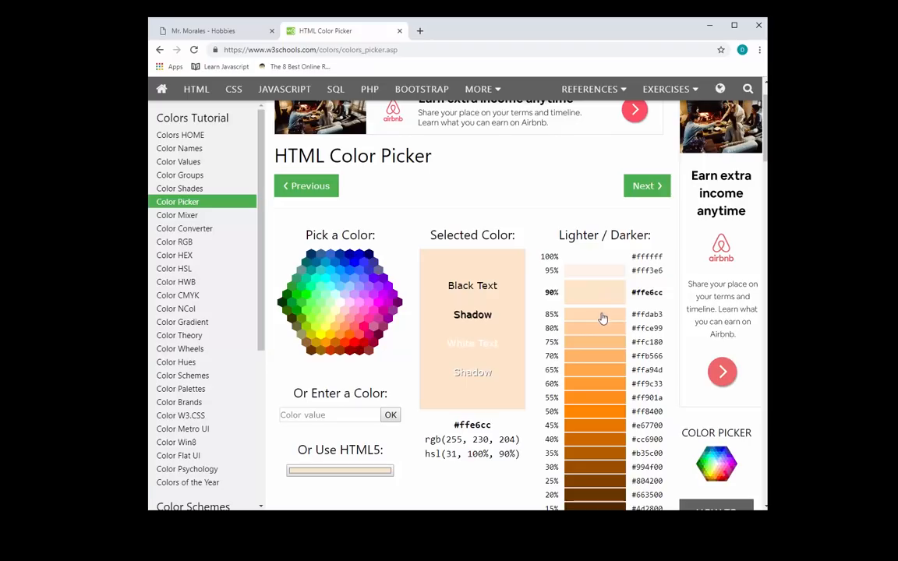
click(603, 314)
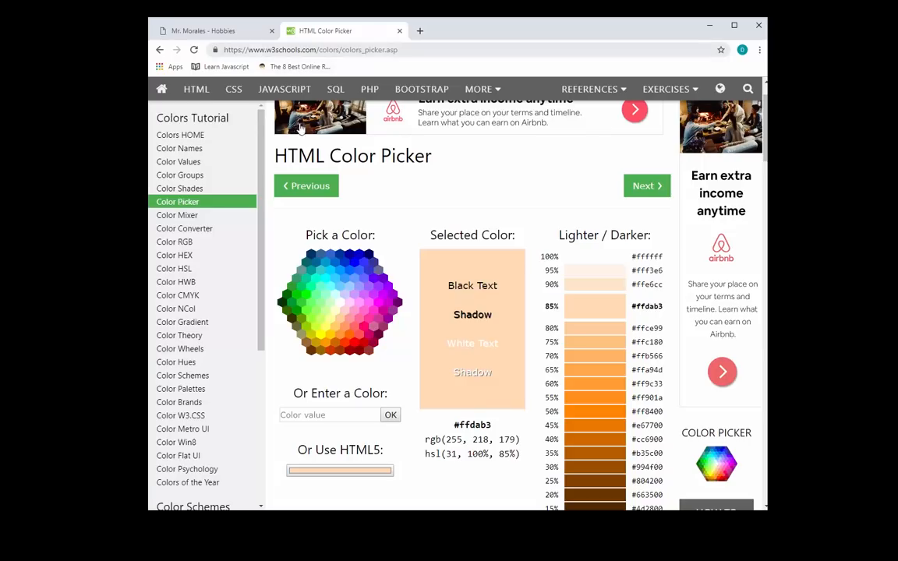
key(alt+Tab)
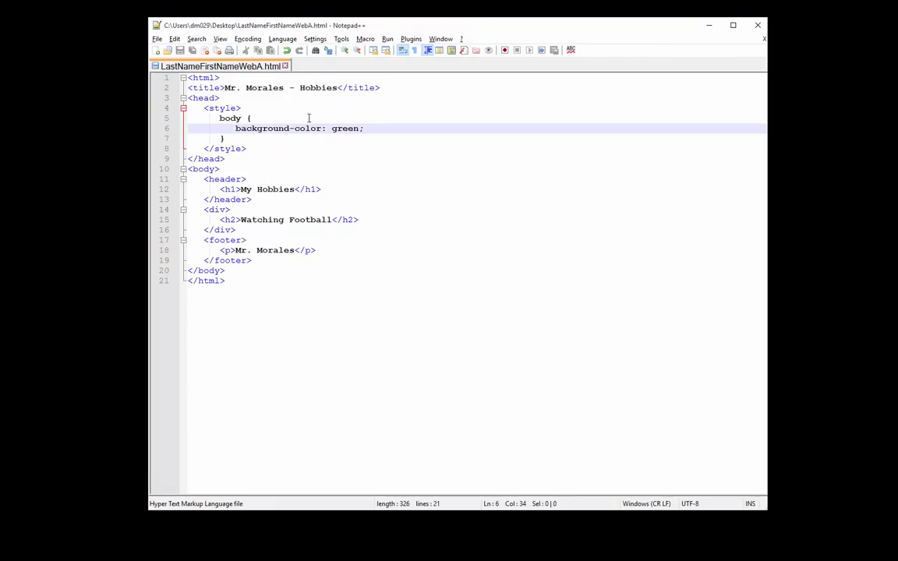
Step: Replace the body's green background-color value with #fff3e6
click(361, 128)
key(BackSpace)
key(BackSpace)
key(BackSpace)
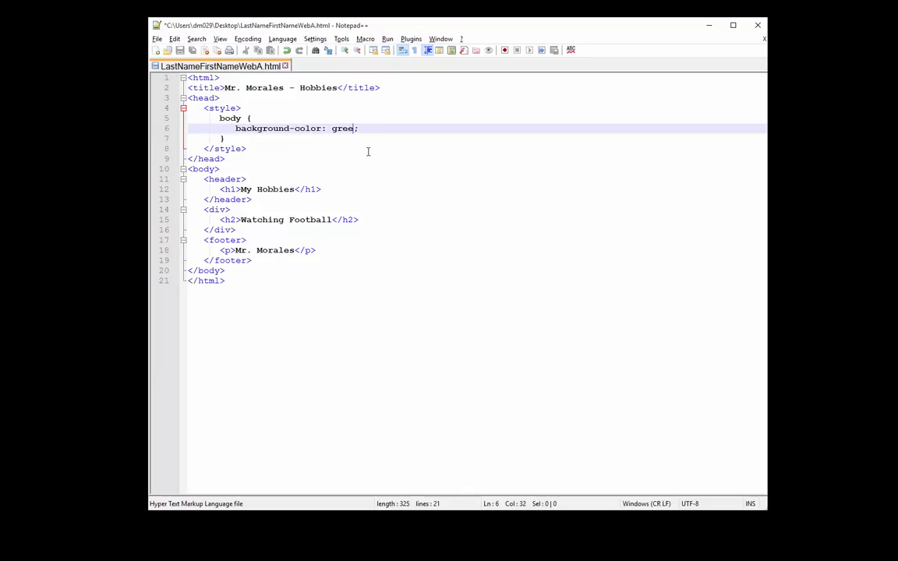
key(BackSpace)
text(#)
text(fff)
text(3)
text(e)
text(6)
Step: Add text-align: left to the body rule, save, and review the body section markup
key(Return)
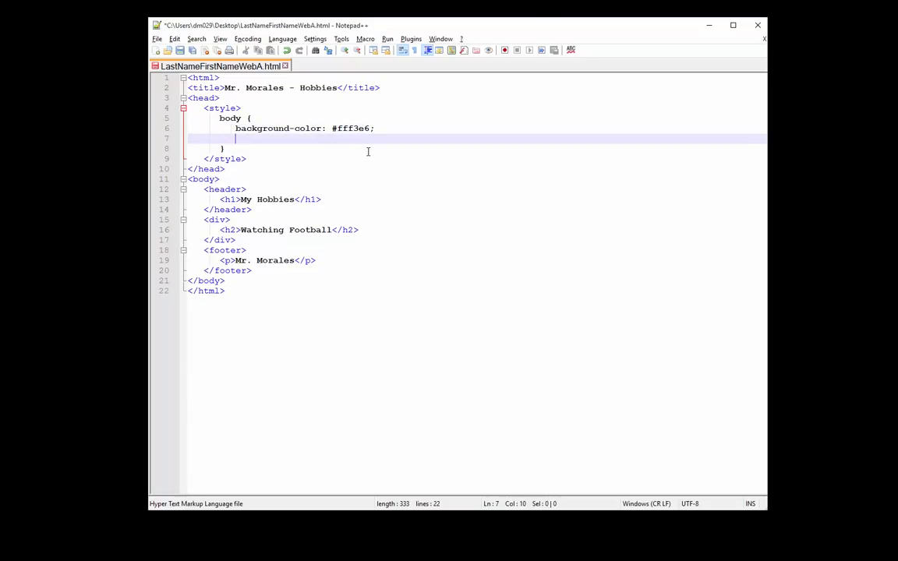
text(text)
key(Down)
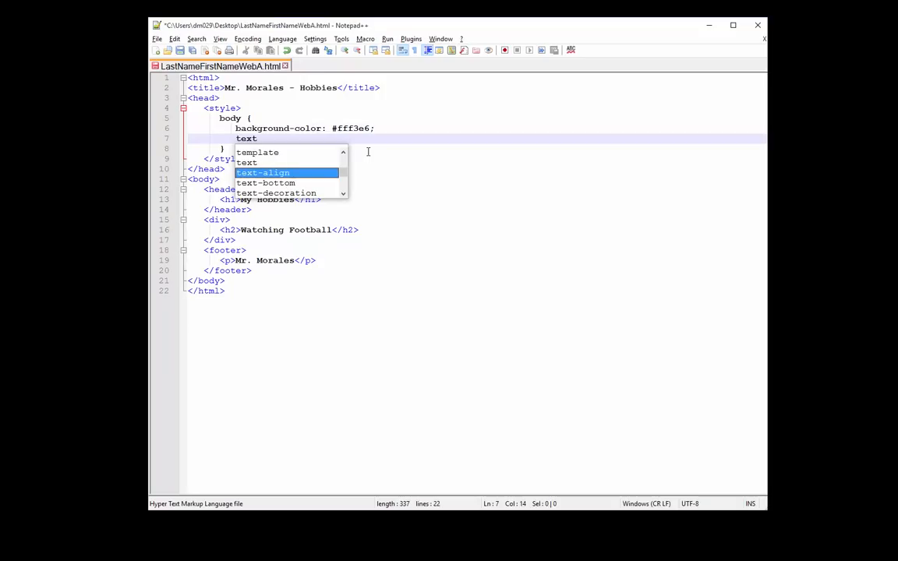
text(-align:)
key(Return)
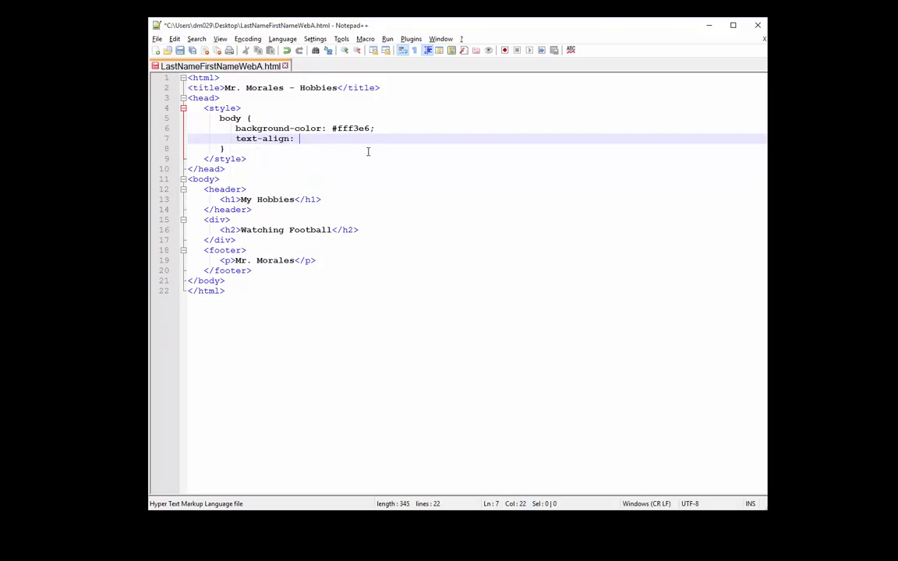
text(left)
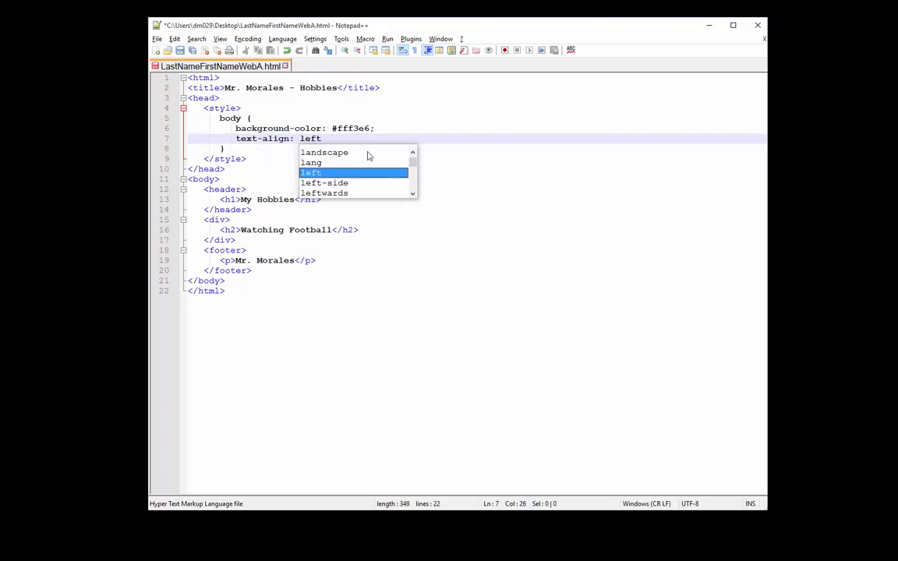
text(;)
key(ctrl+s)
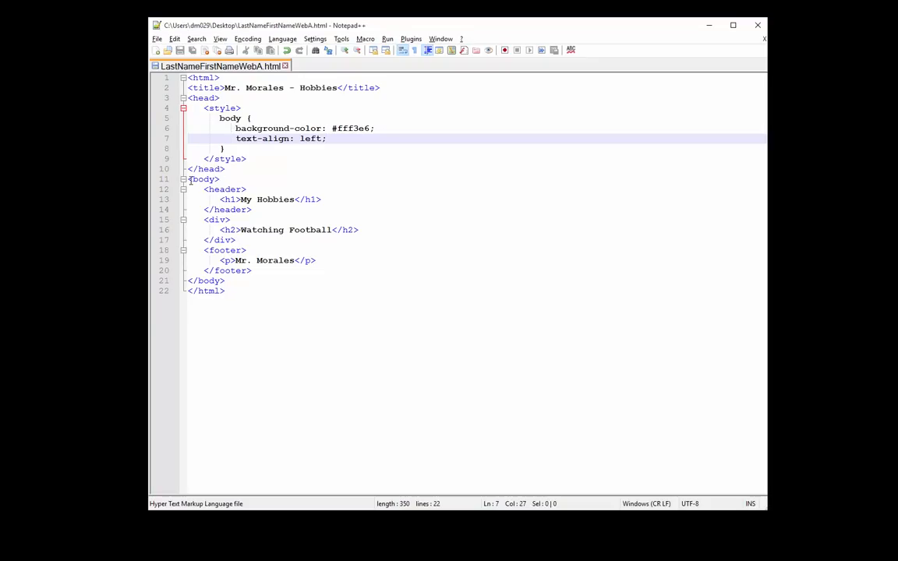
drag(188, 179, 226, 281)
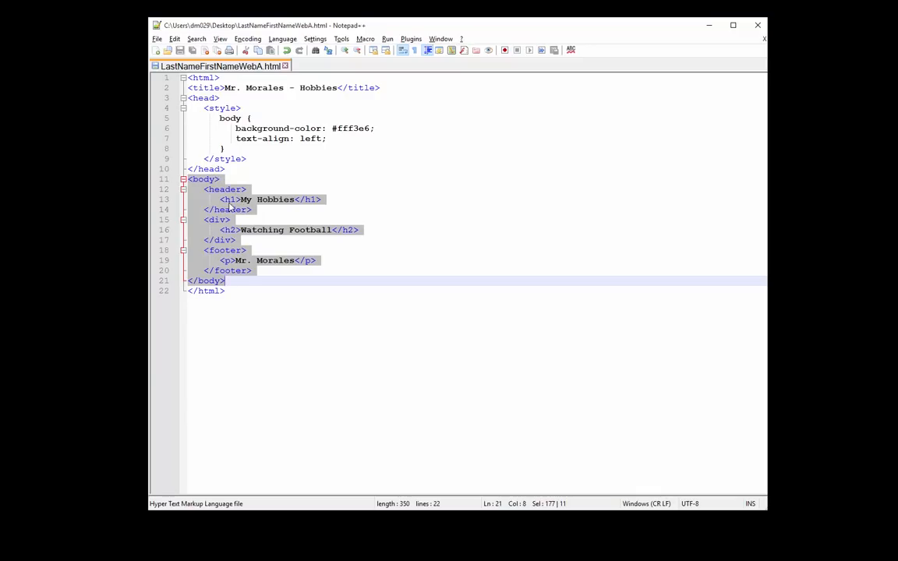
click(232, 219)
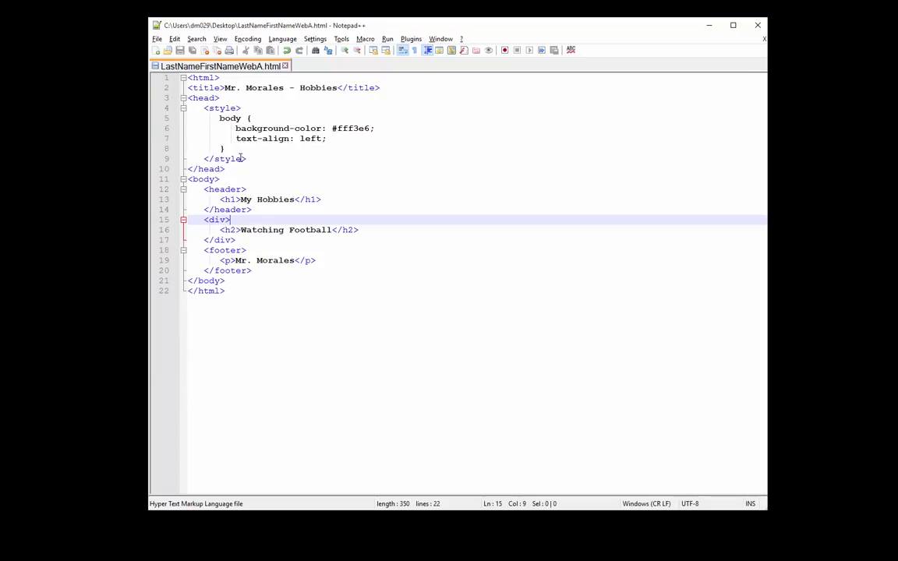
click(233, 146)
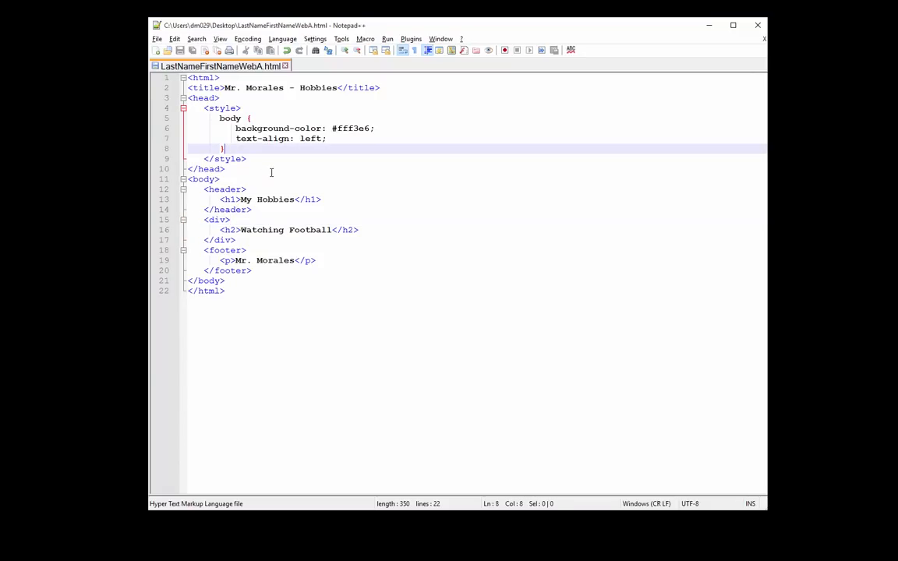
Step: Reload the Mr. Morales - Hobbies tab in Chrome to show the peach background
key(alt+Tab)
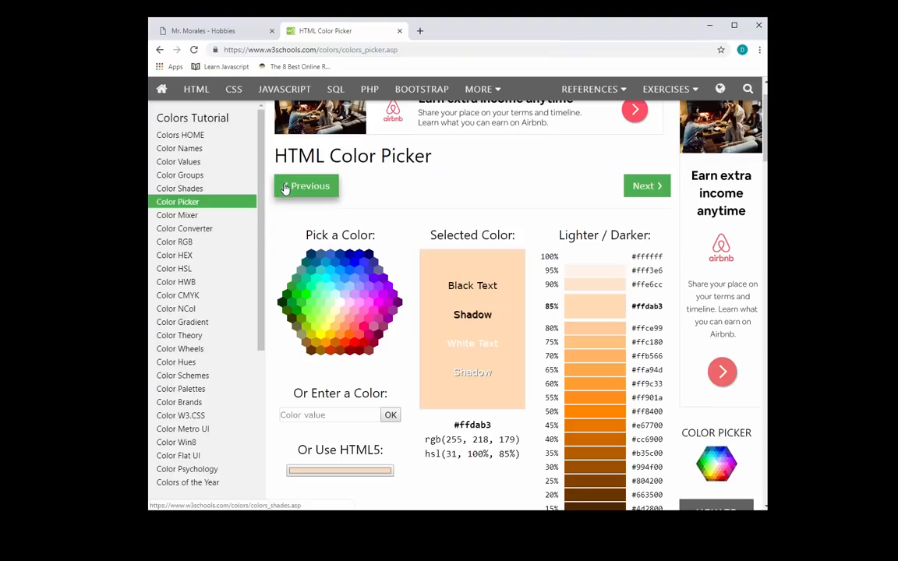
click(205, 31)
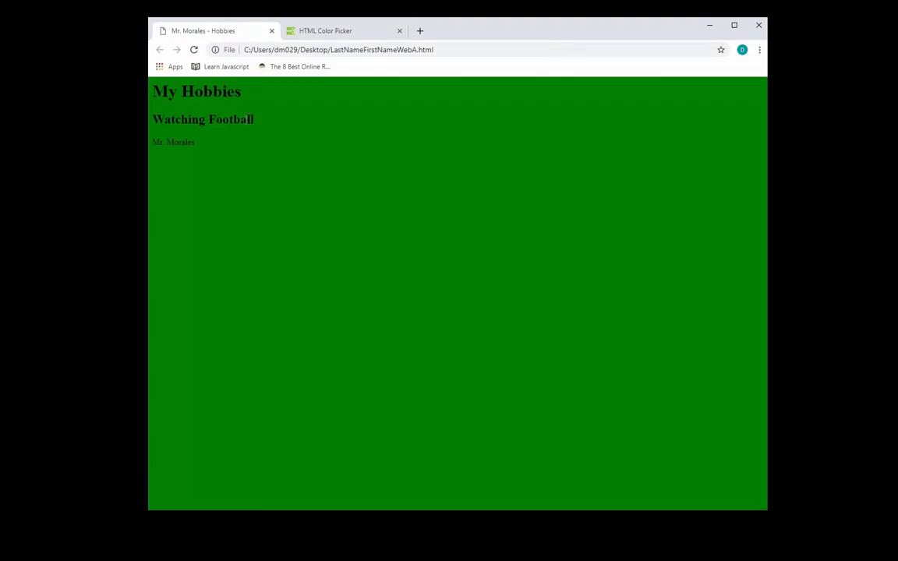
click(194, 50)
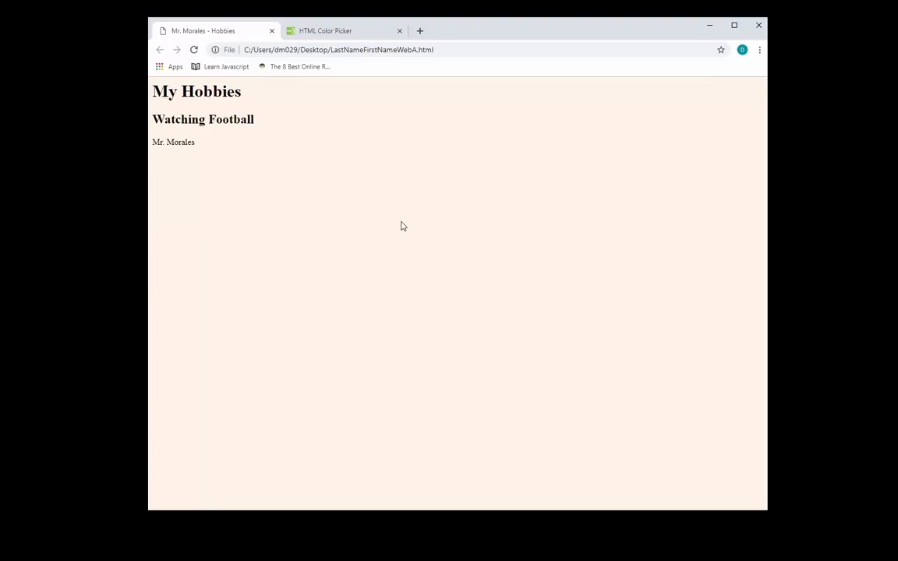
key(alt+Tab)
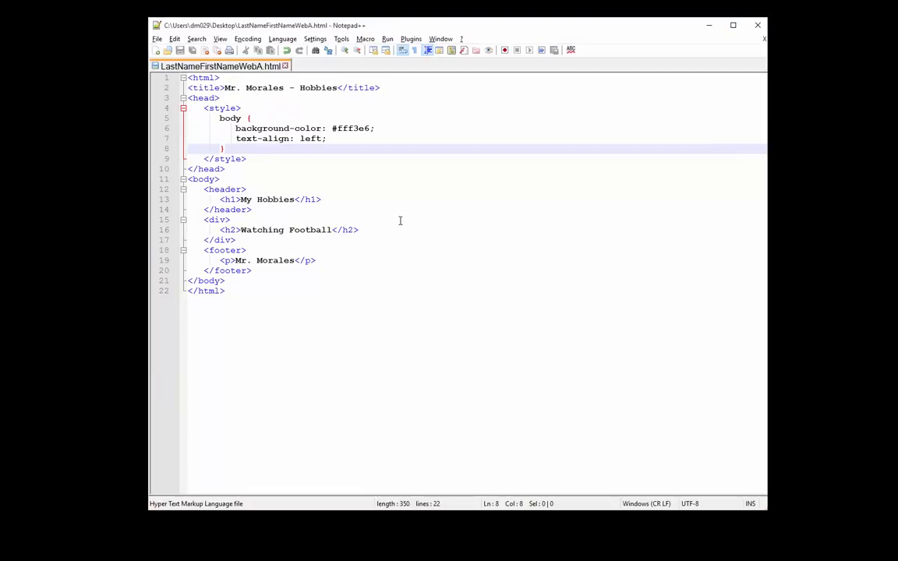
key(alt+Tab)
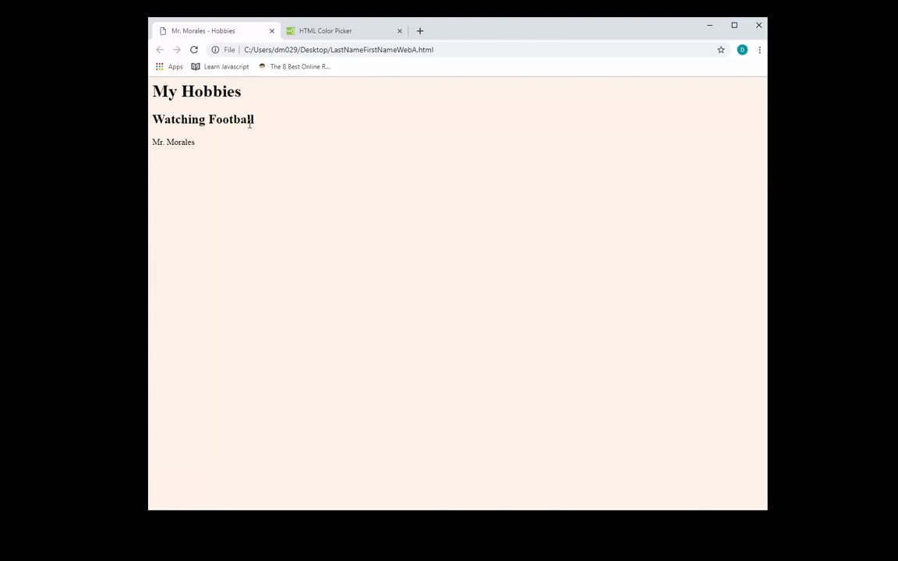
key(alt+Tab)
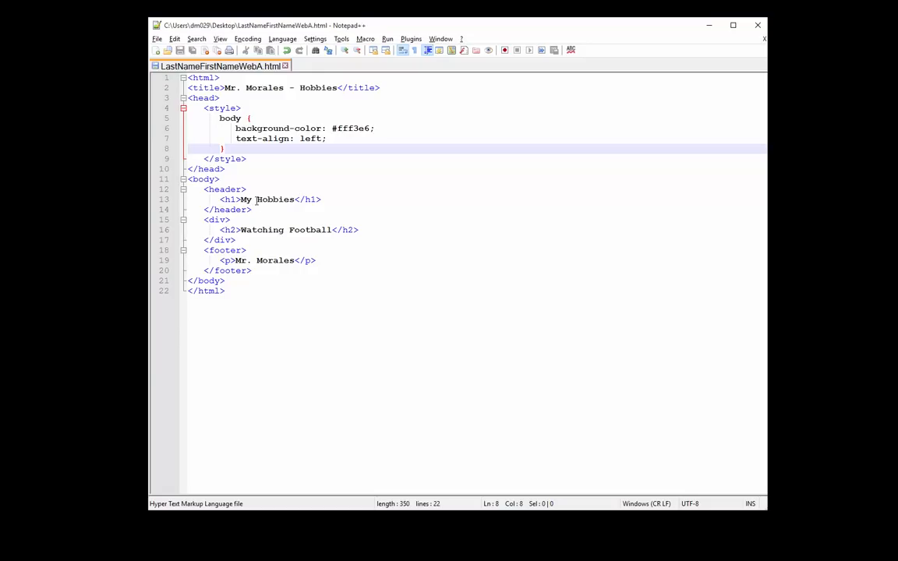
Step: Start an h1 rule after the body rule with braces on separate lines and color: red
key(Return)
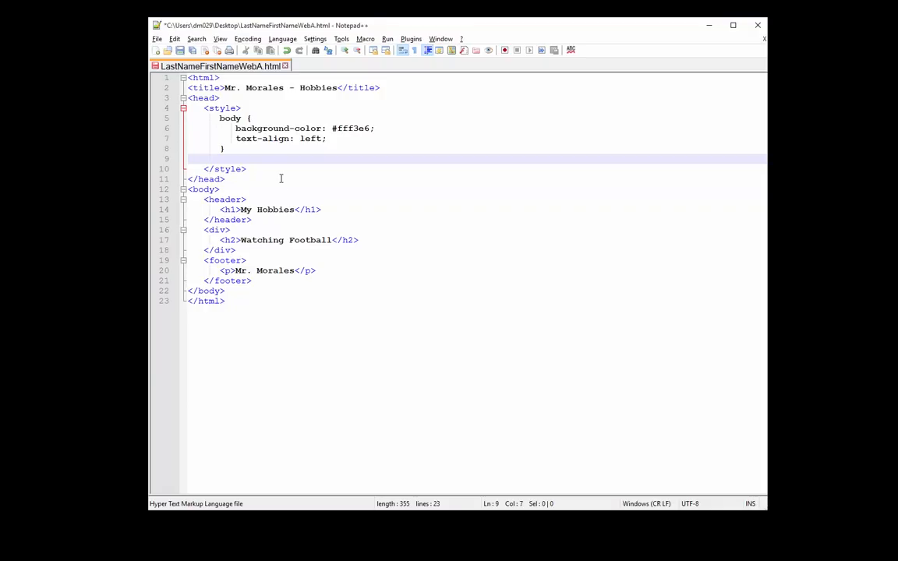
text(h1)
text( {)
key(Return)
key(Return)
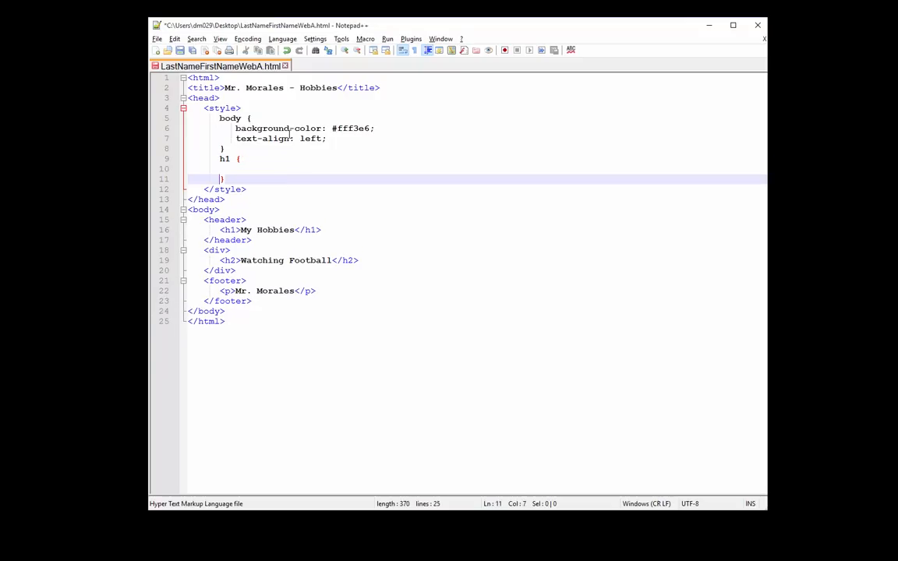
key(Up)
key(Tab)
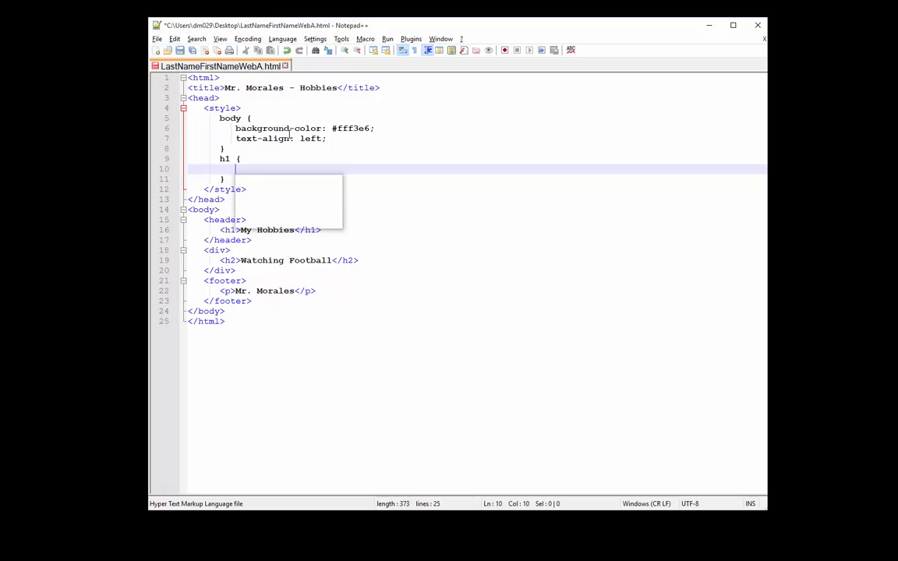
text(color)
key(Escape)
text(: )
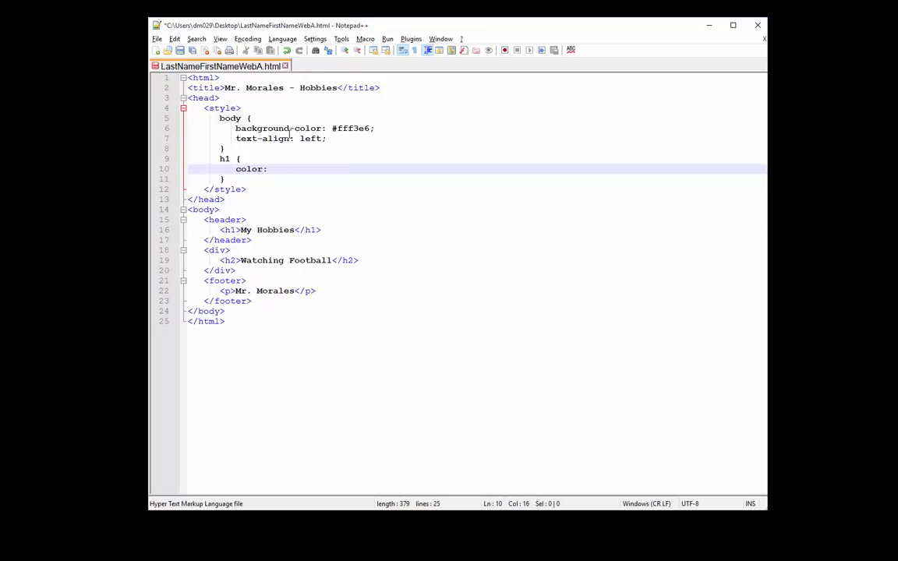
text(red;)
Step: Add background-color: wheat and text-align: center to the h1 rule and save
key(Return)
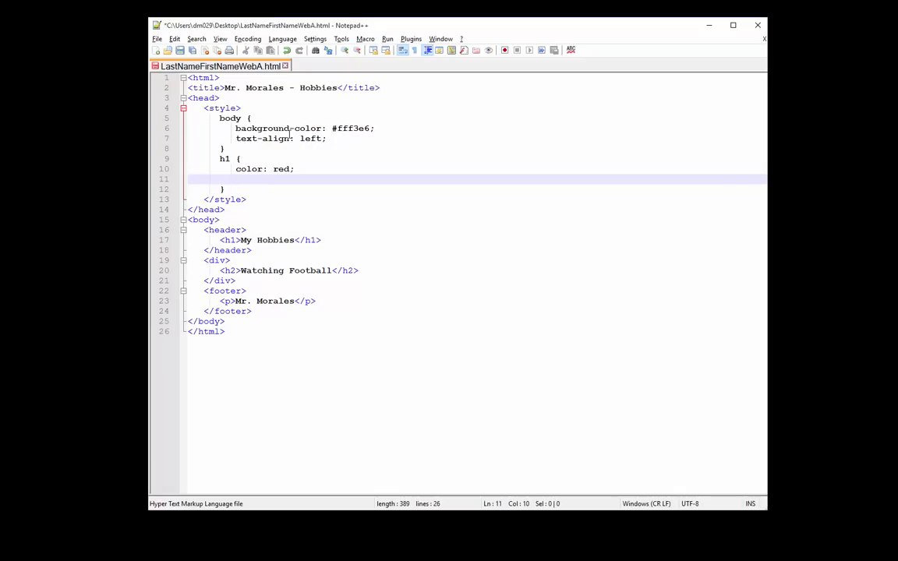
text(back)
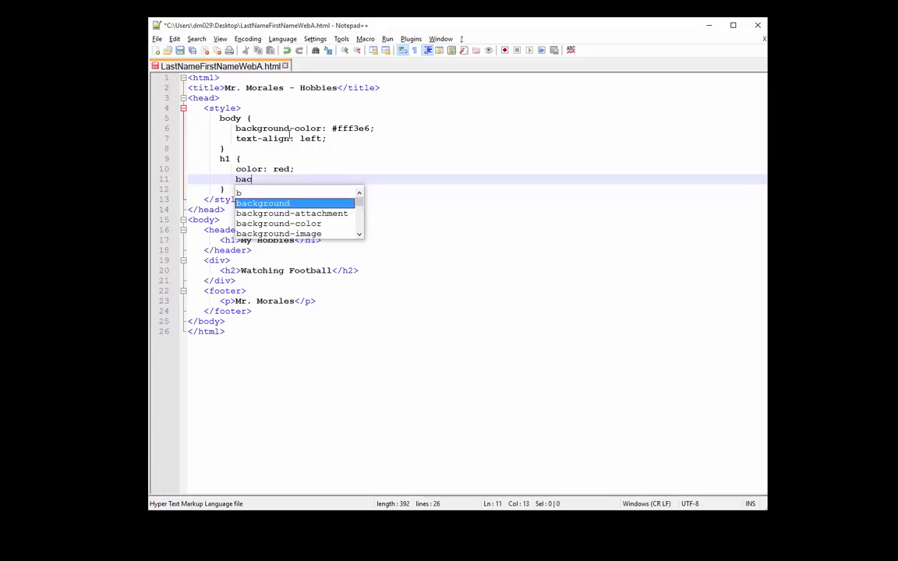
key(Down)
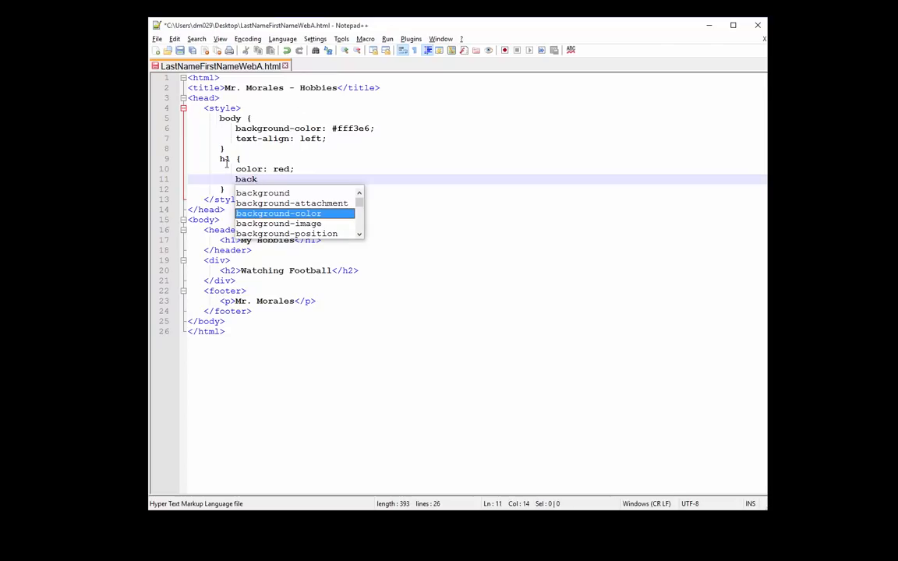
key(Return)
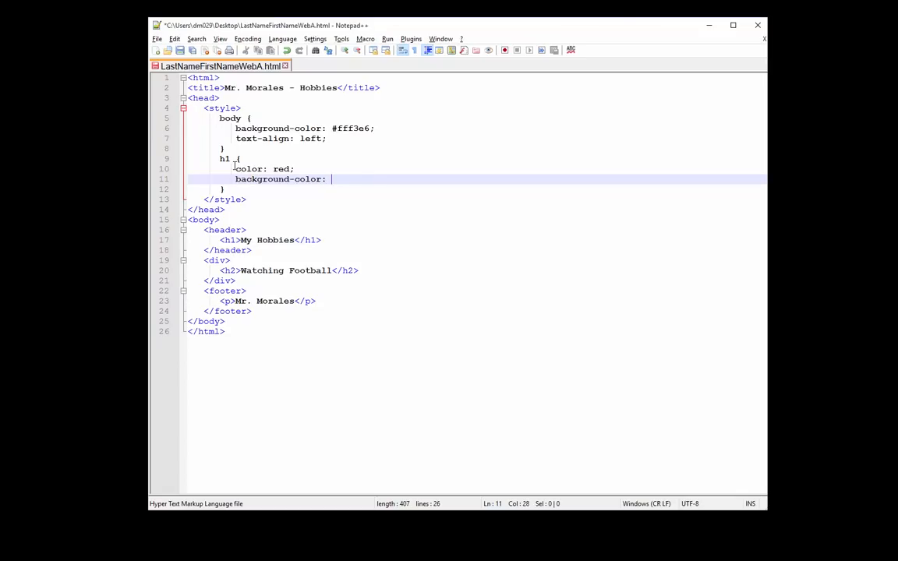
text(wheat)
text(;)
key(Return)
text(tex)
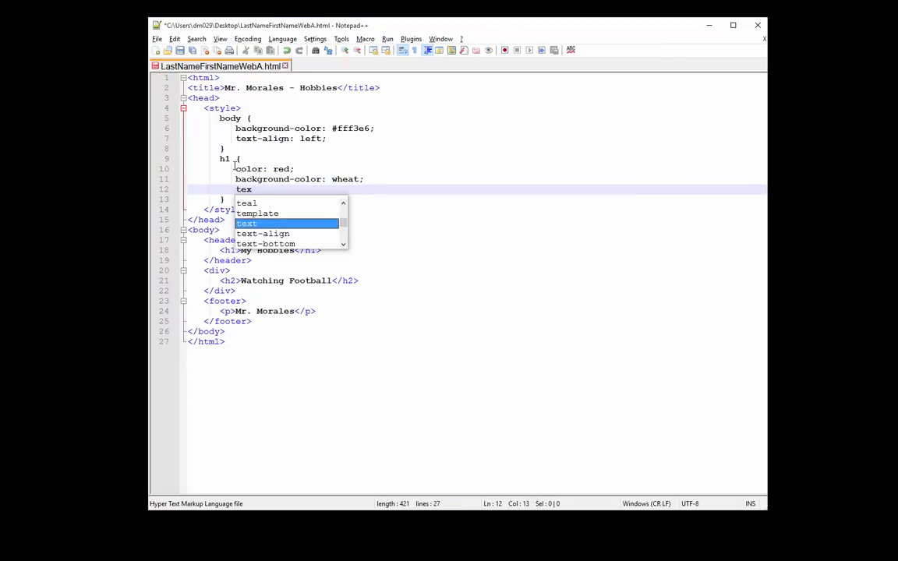
text(t-ali)
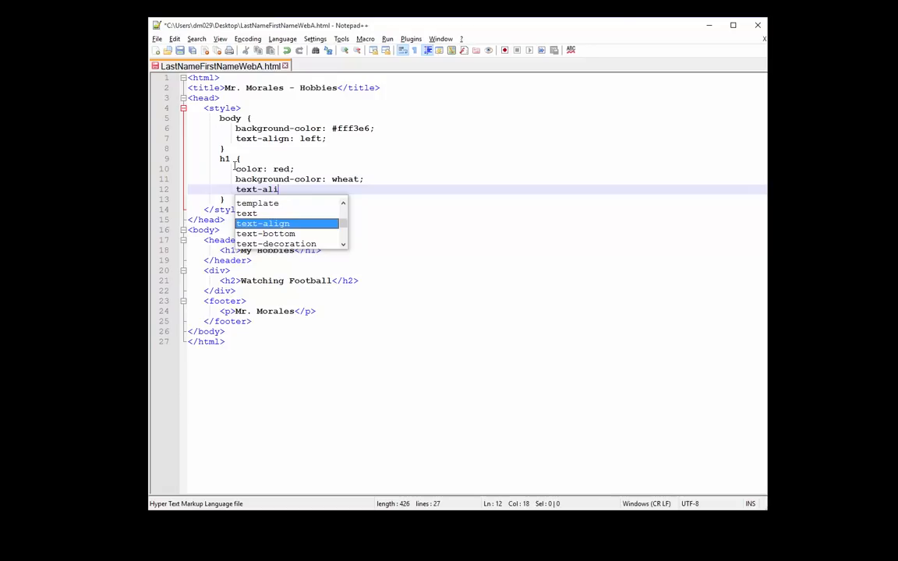
text(gn)
text(: )
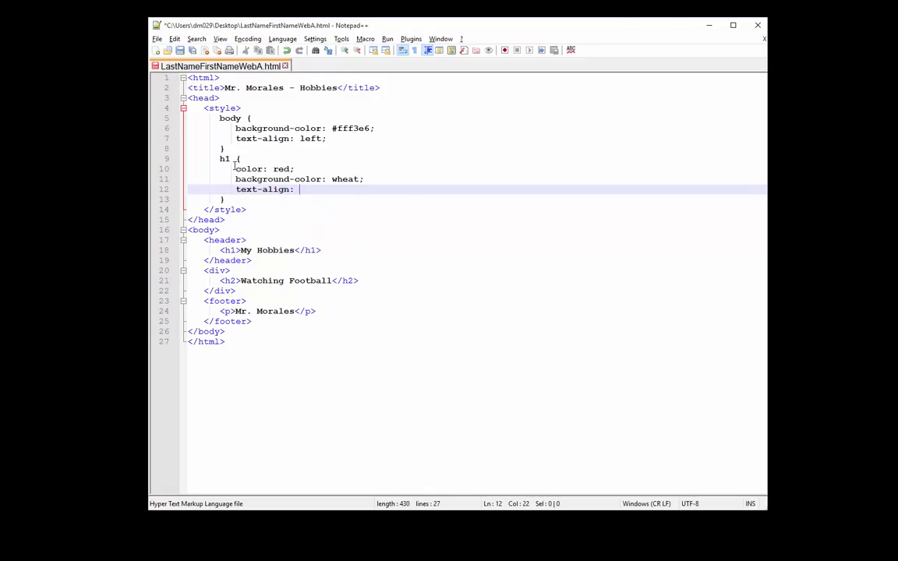
text(center;)
Step: Select and review the My Hobbies heading text in the markup
click(241, 249)
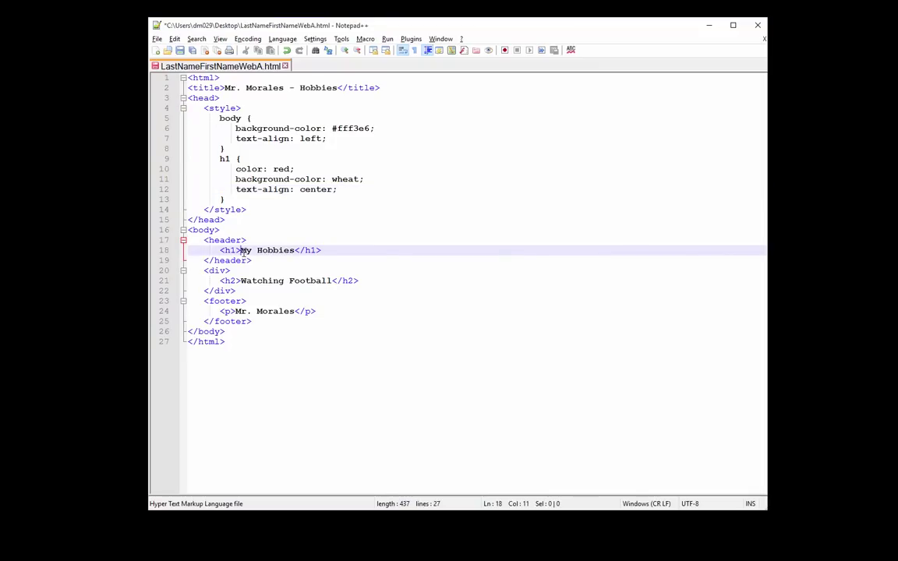
drag(241, 250, 295, 250)
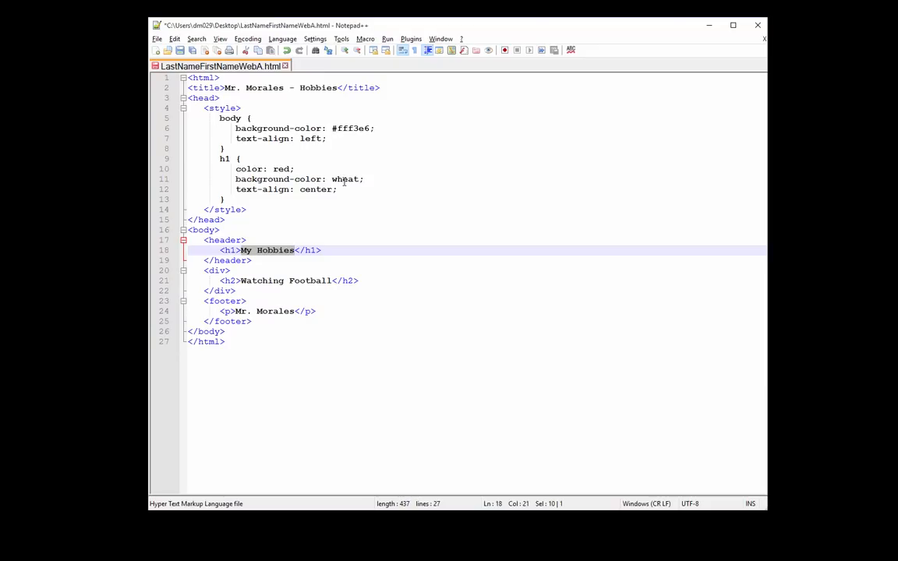
click(312, 250)
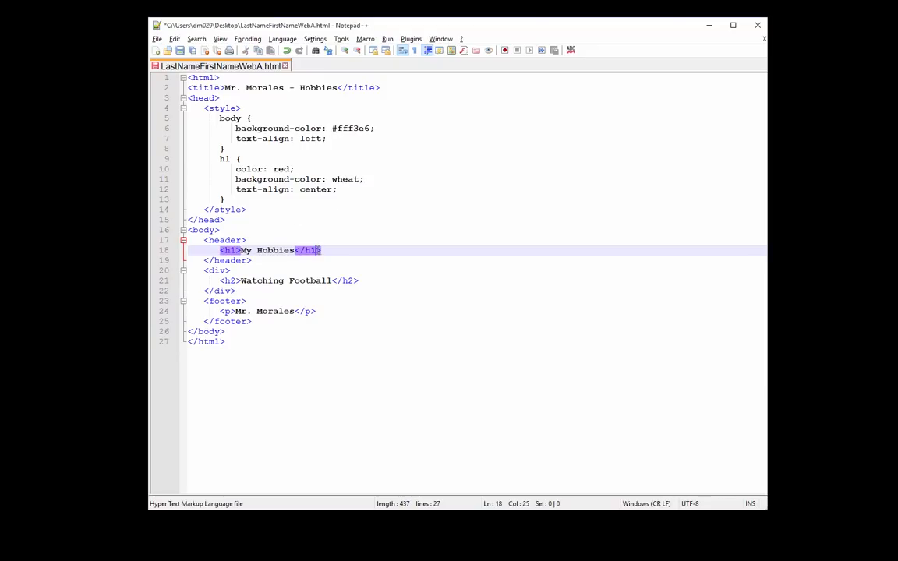
click(333, 250)
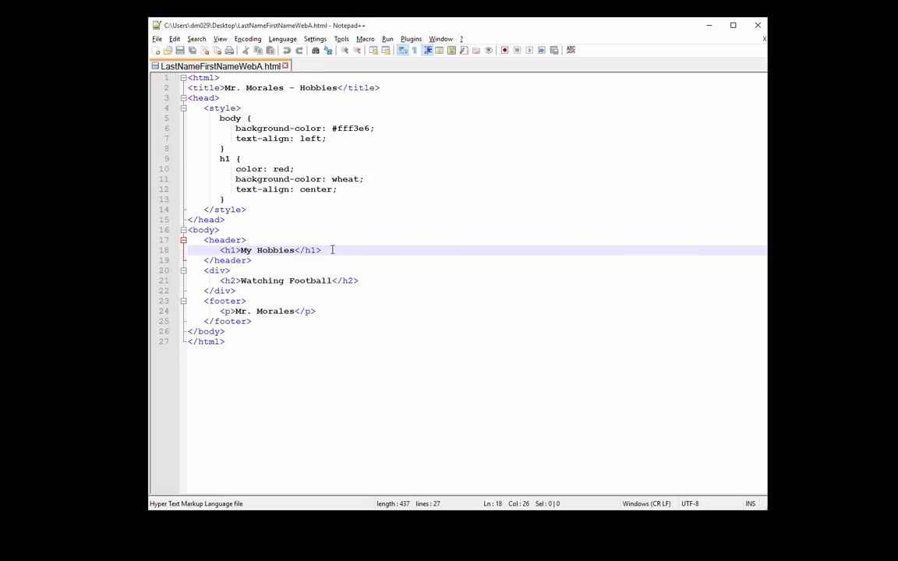
Step: Reload the hobbies page in Chrome to check the red centred heading on wheat, then return to Notepad++
key(alt+Tab)
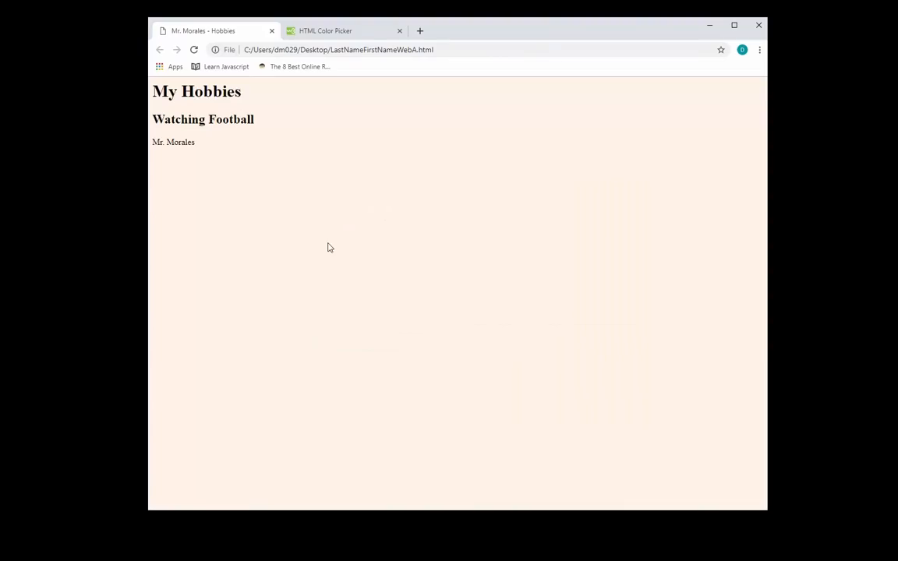
click(194, 50)
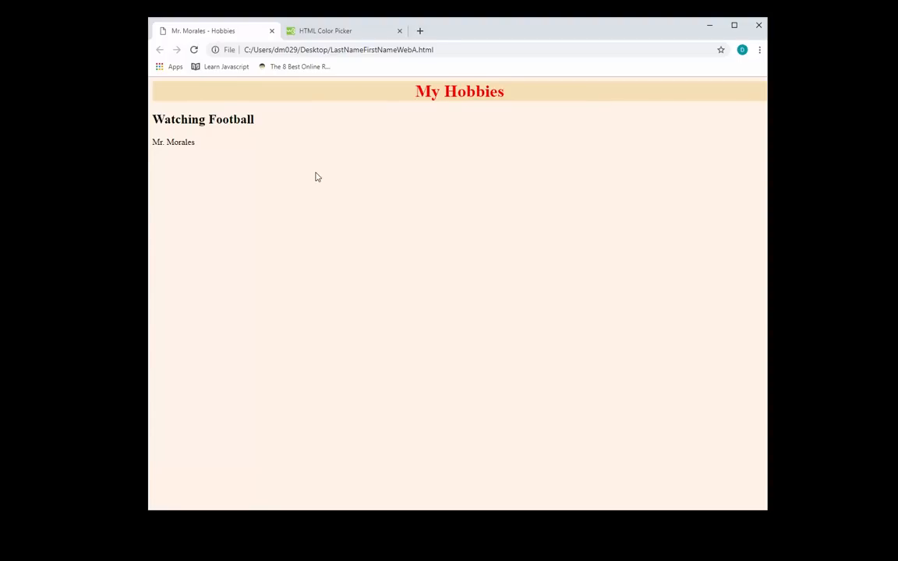
key(alt+Tab)
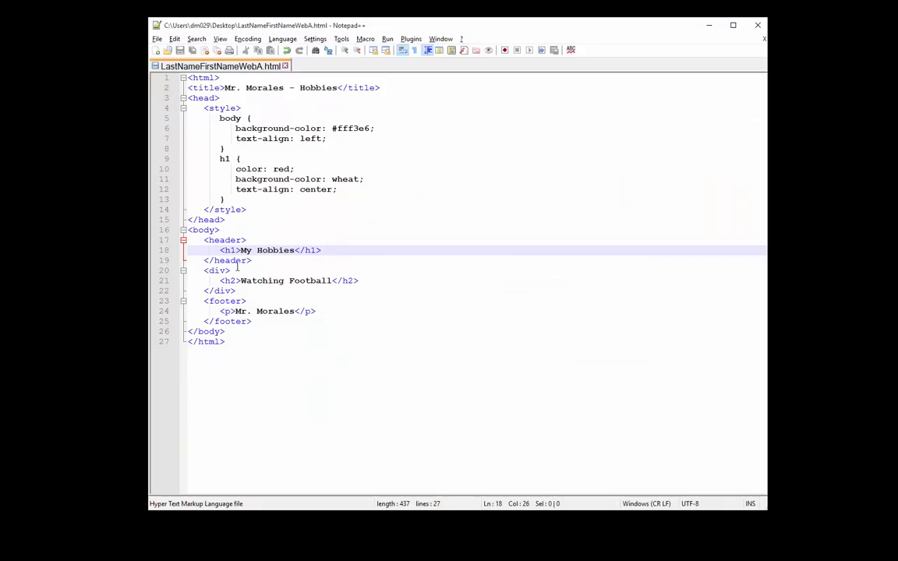
Step: Add an h2 rule with color: blue after the h1 block and save the file
click(226, 199)
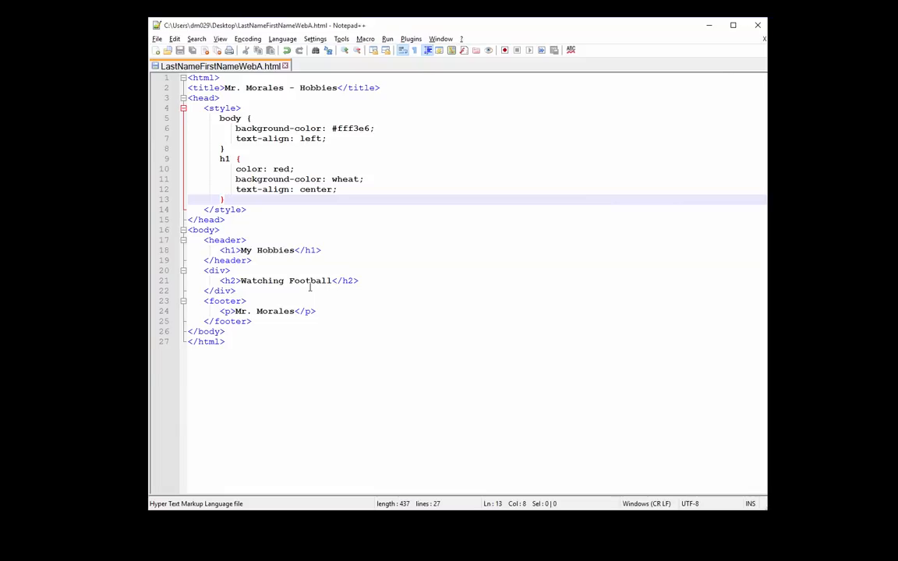
key(Return)
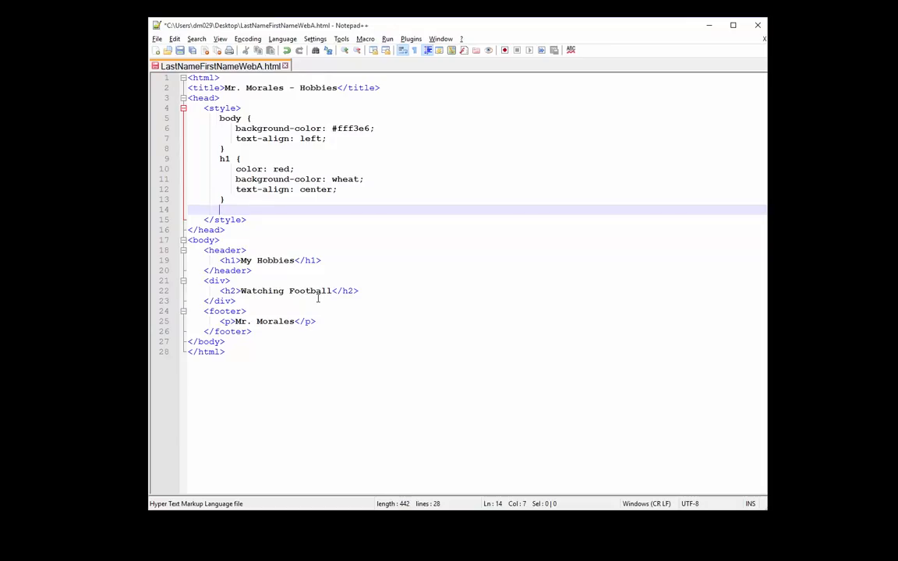
text(h2 )
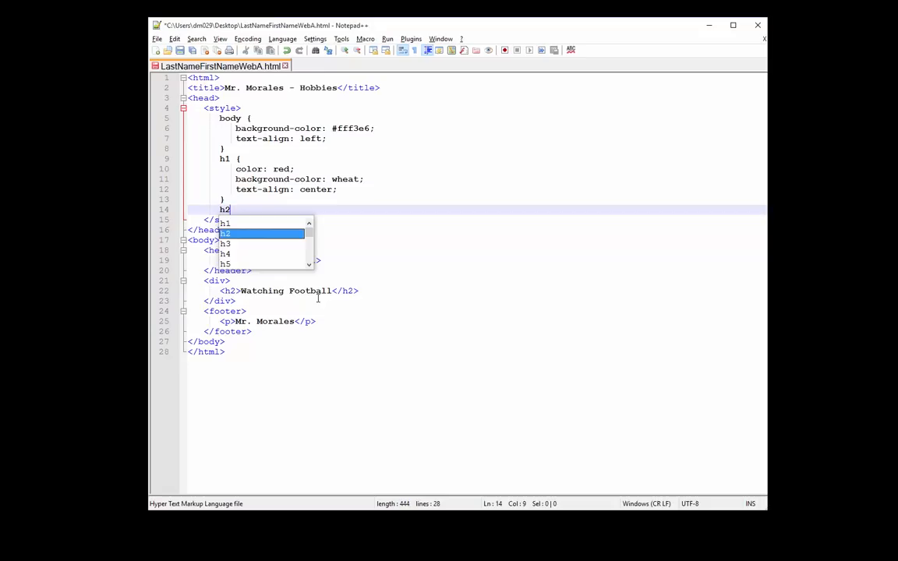
text({)
key(Return)
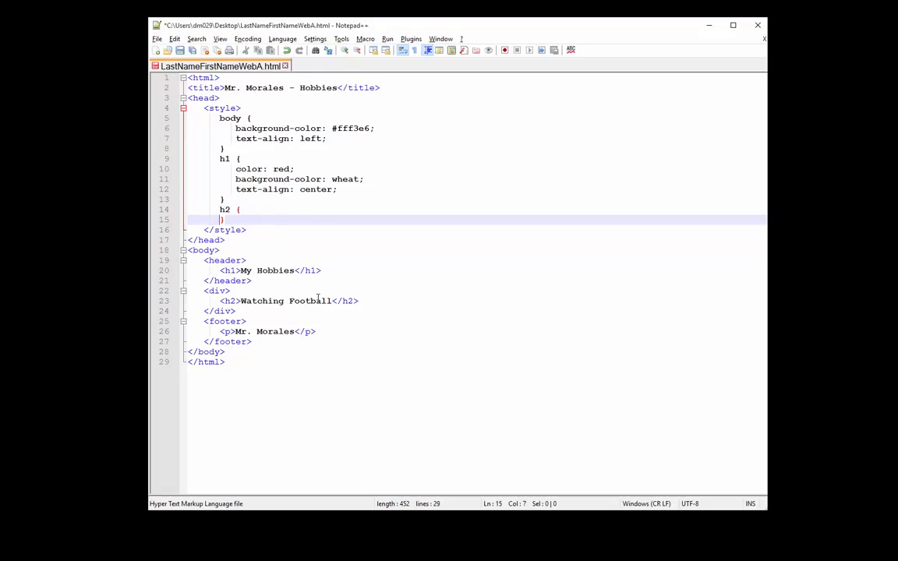
text(})
key(Up)
key(End)
key(Return)
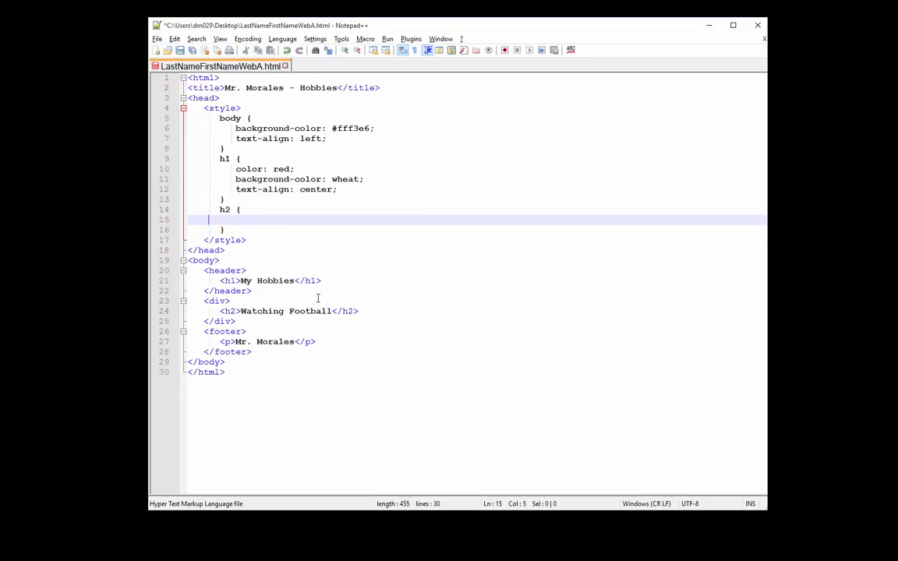
key(Down)
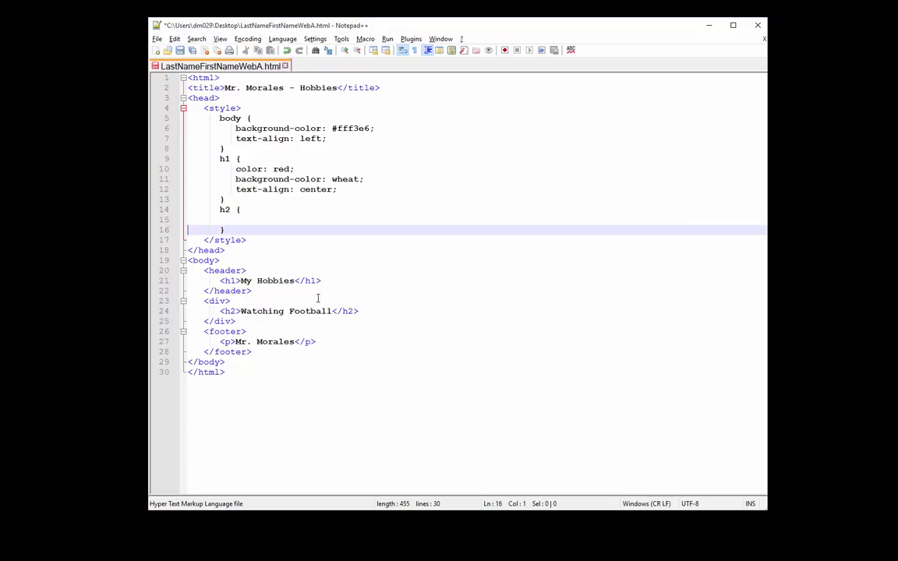
click(228, 220)
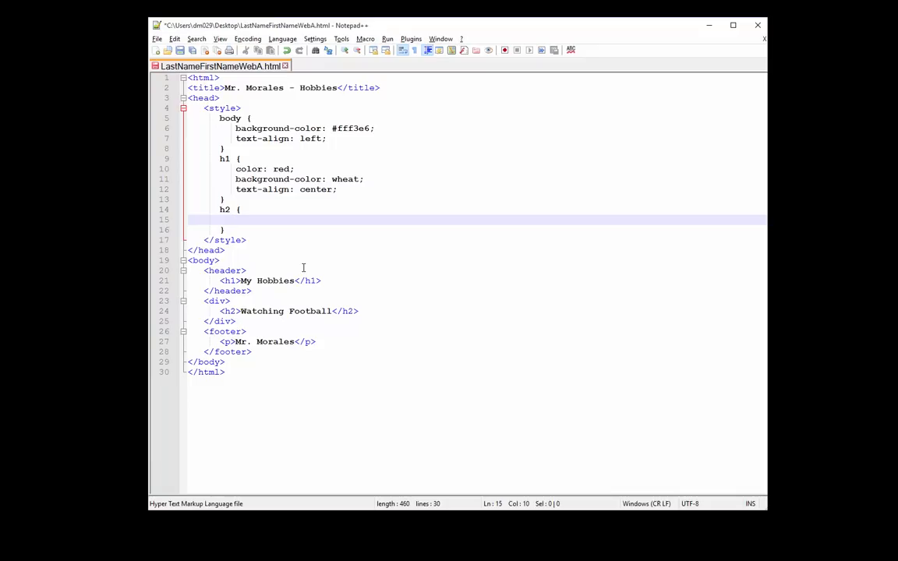
text(color)
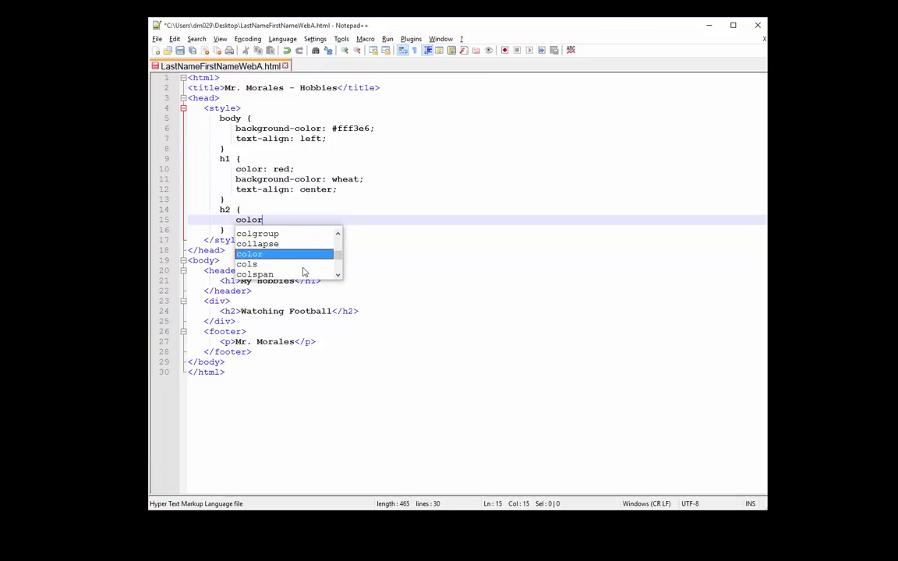
text(: )
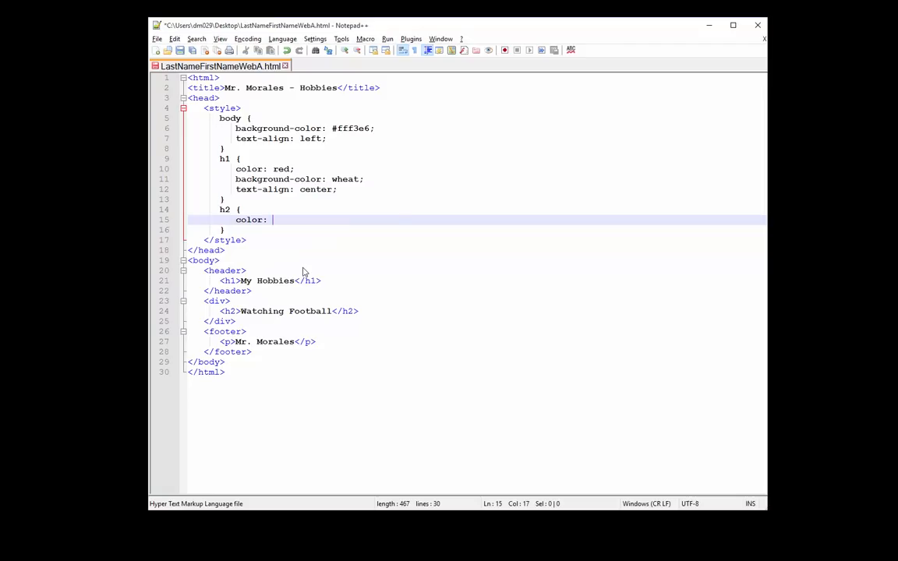
text(blue;)
key(ctrl+s)
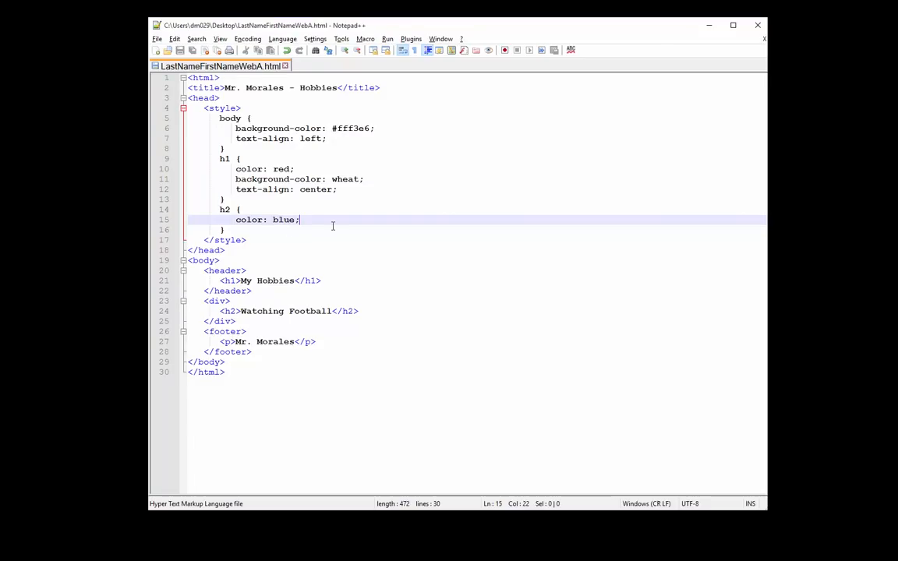
Step: Switch to Chrome and reload so 'Watching Football' appears in blue
key(alt+Tab)
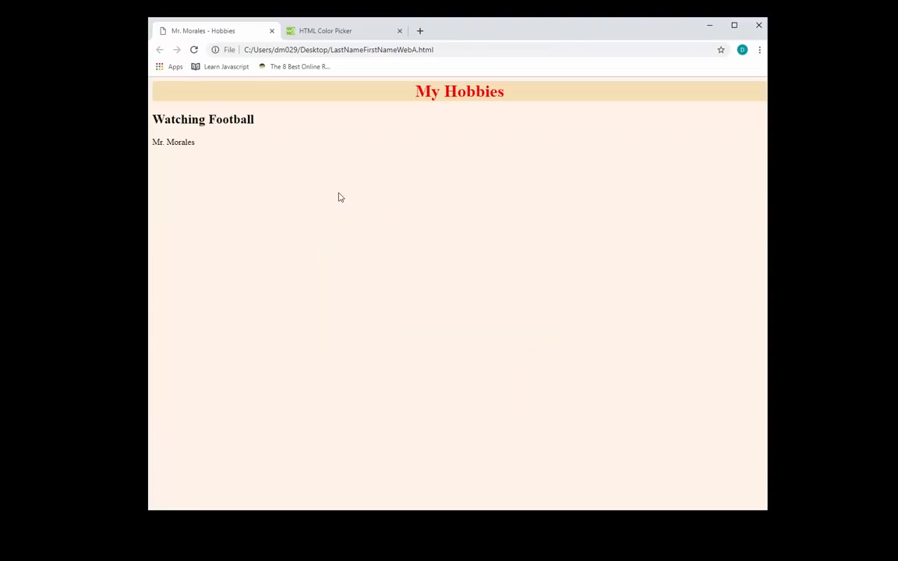
click(193, 49)
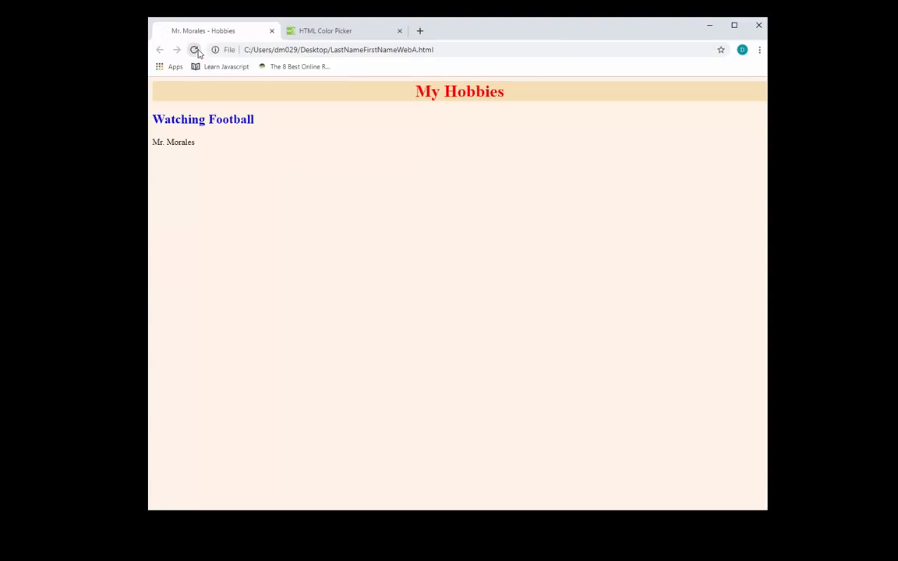